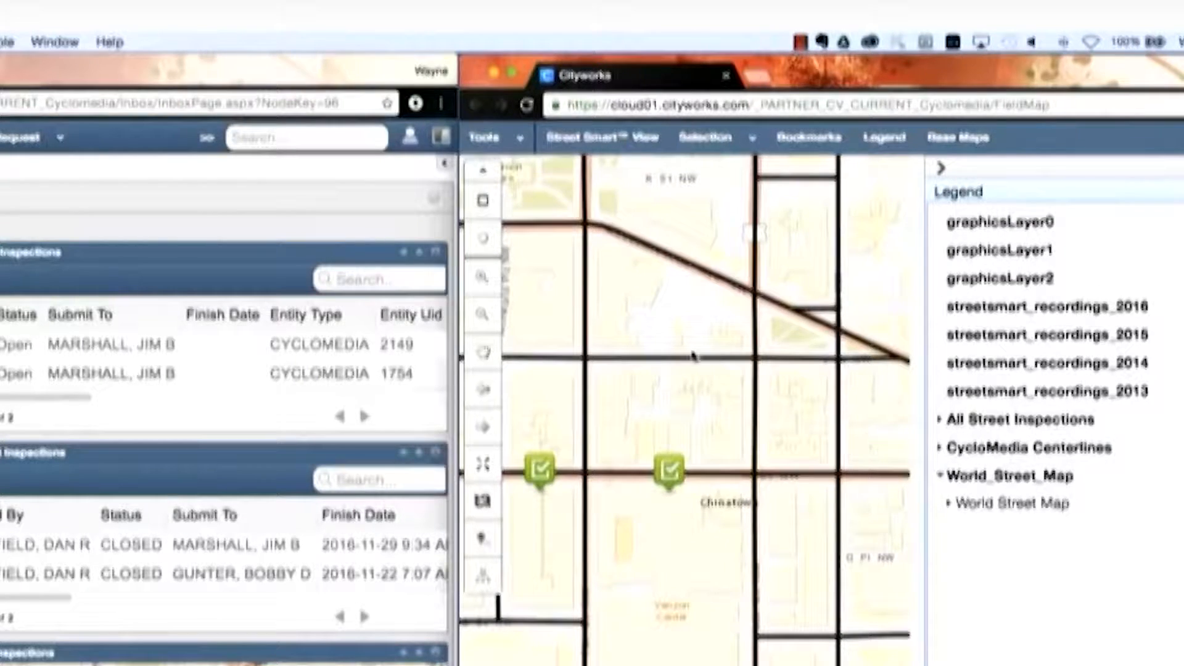
# - Create a new street inspection for the road segment selected on the map and set its inspection date to 11/30/2016 1:34 PM
pyautogui.click(483, 277)
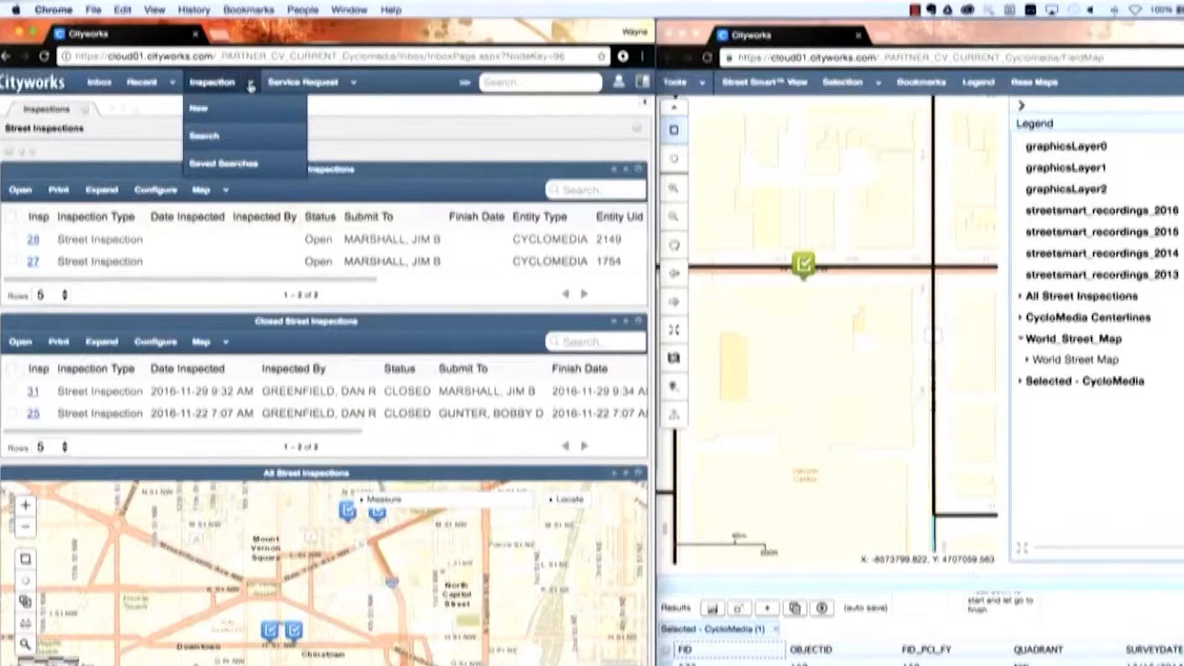
pyautogui.click(245, 109)
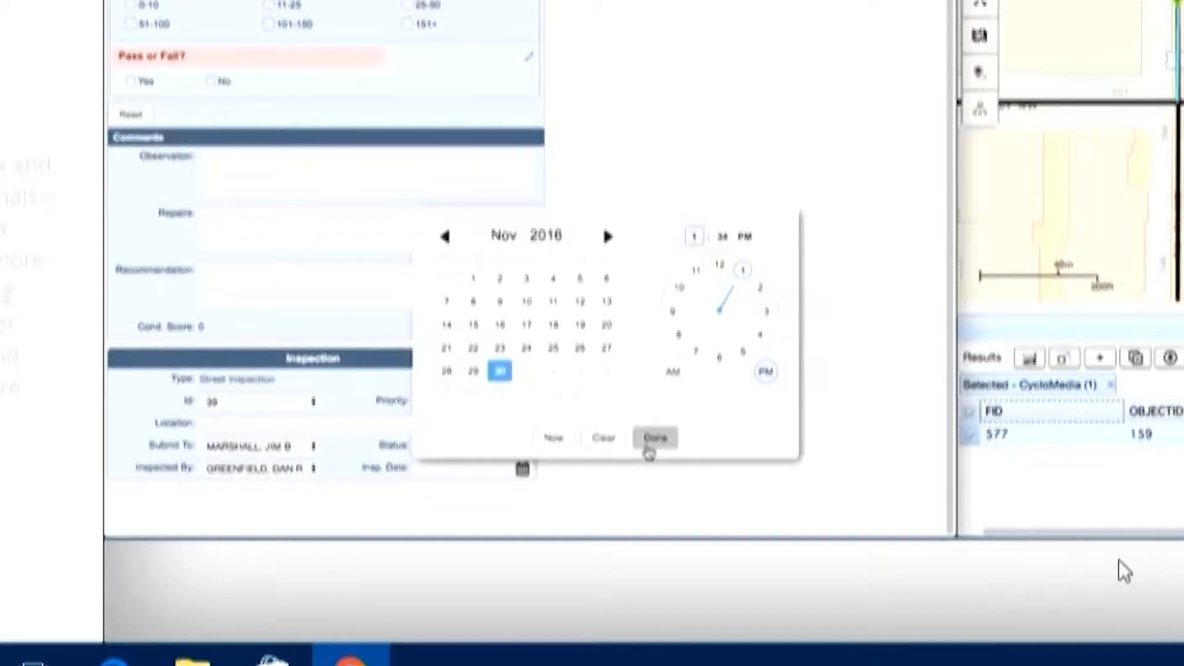
pyautogui.click(649, 442)
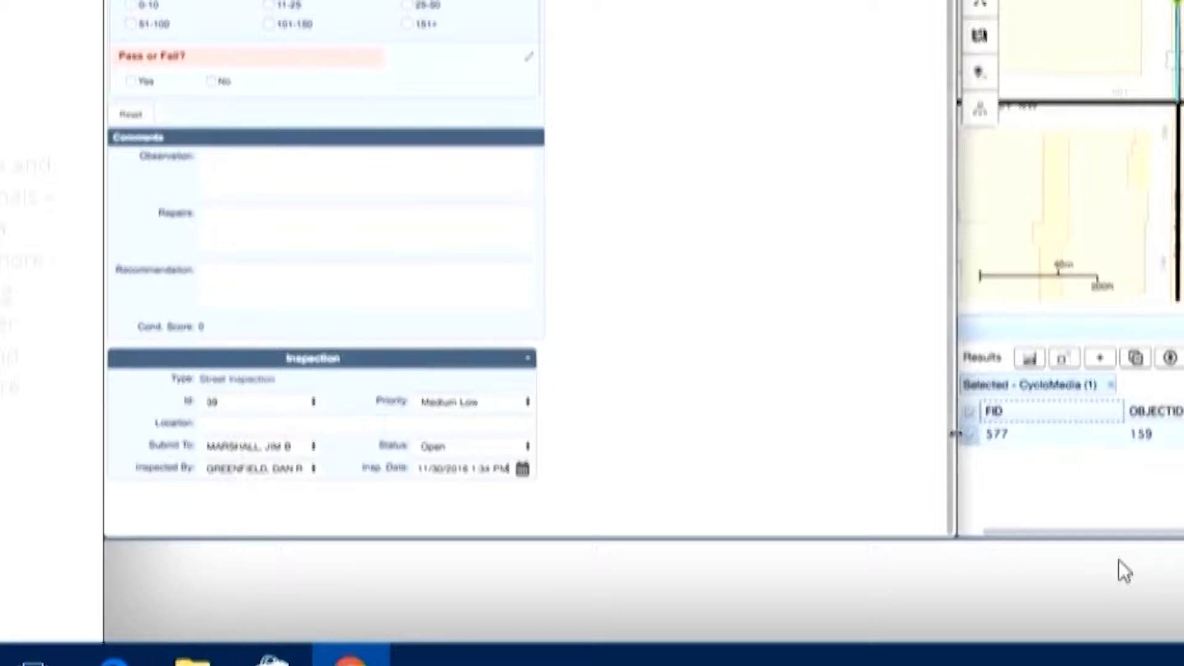
pyautogui.scroll(2, 953, 440)
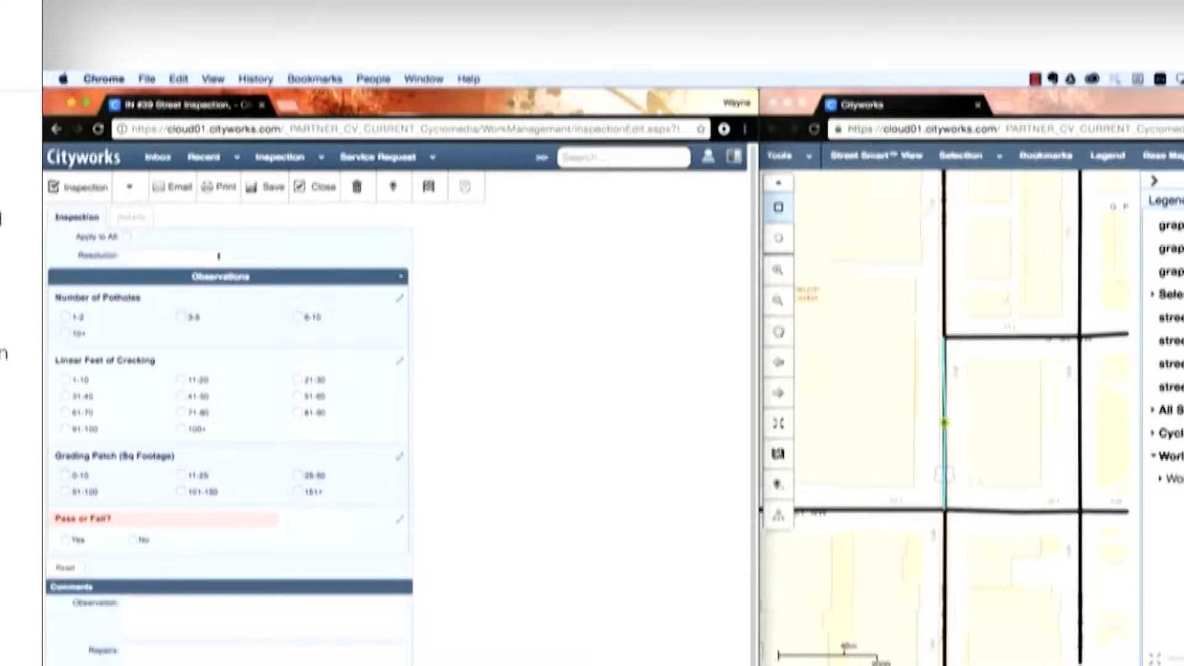
# - Examine the pavement in Street Smart imagery from several recording points along the highlighted segment, rotating the panorama toward the road surface
pyautogui.click(982, 482)
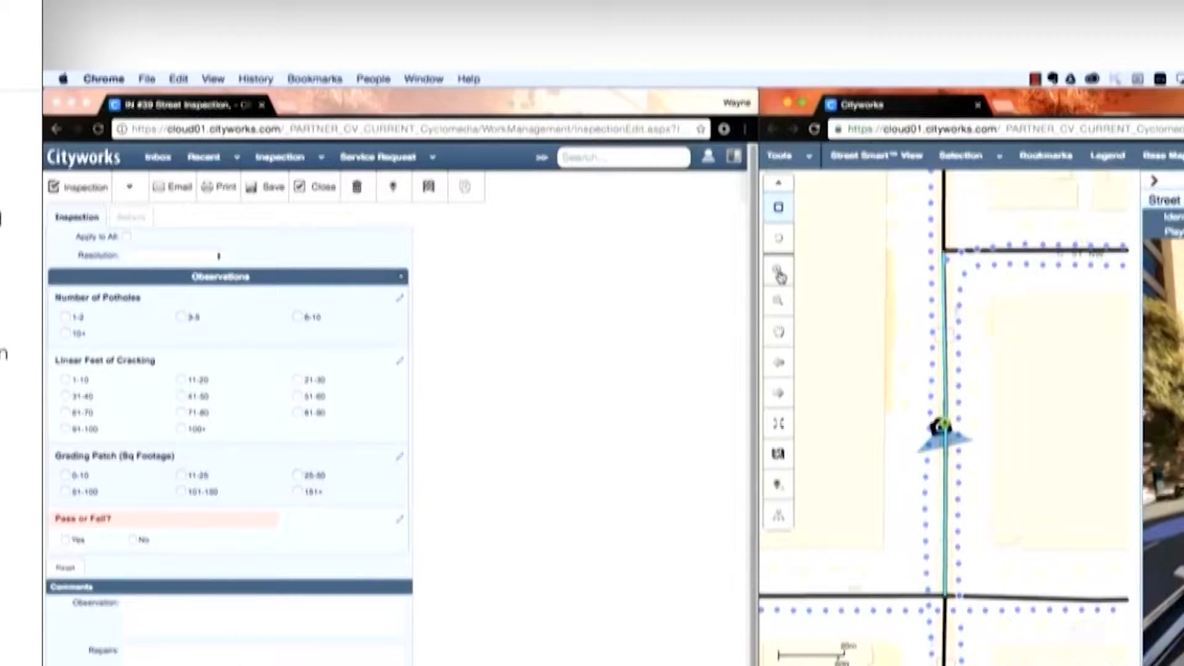
pyautogui.click(932, 338)
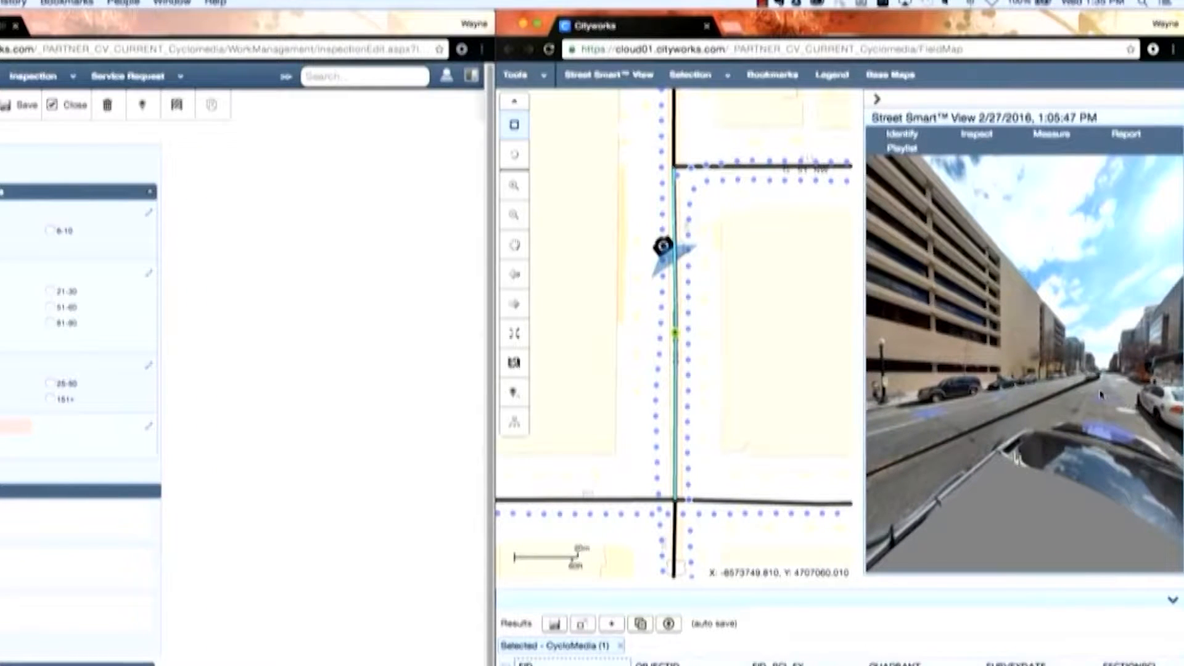
pyautogui.click(659, 452)
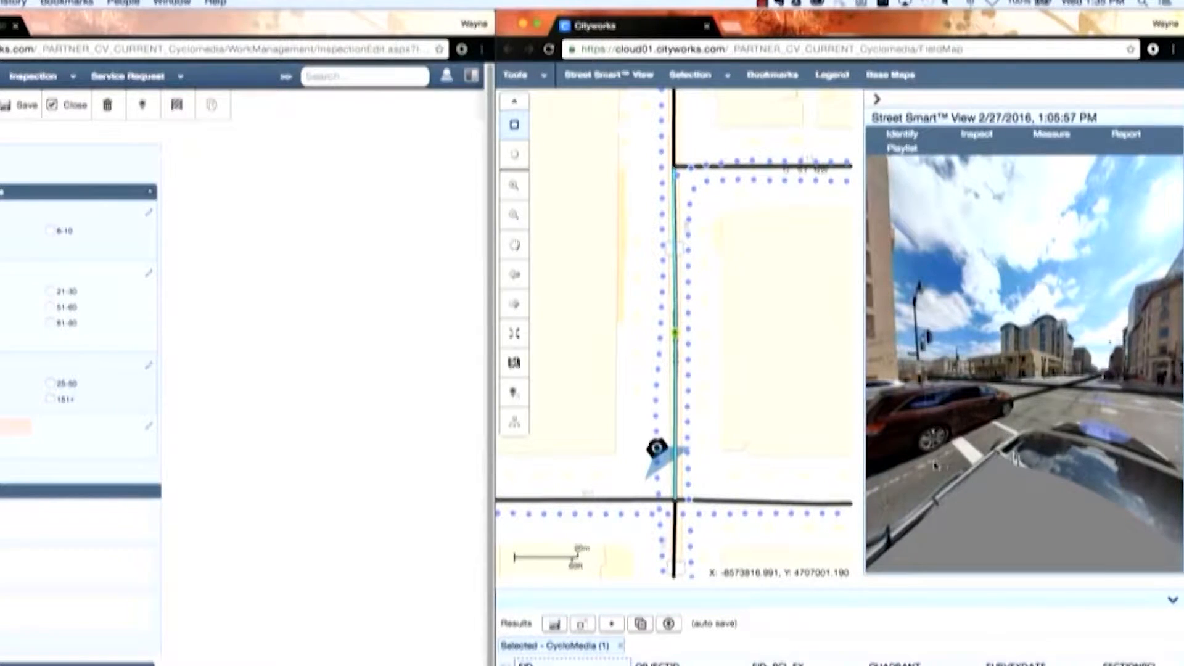
pyautogui.moveTo(932, 471); pyautogui.dragTo(1053, 472)
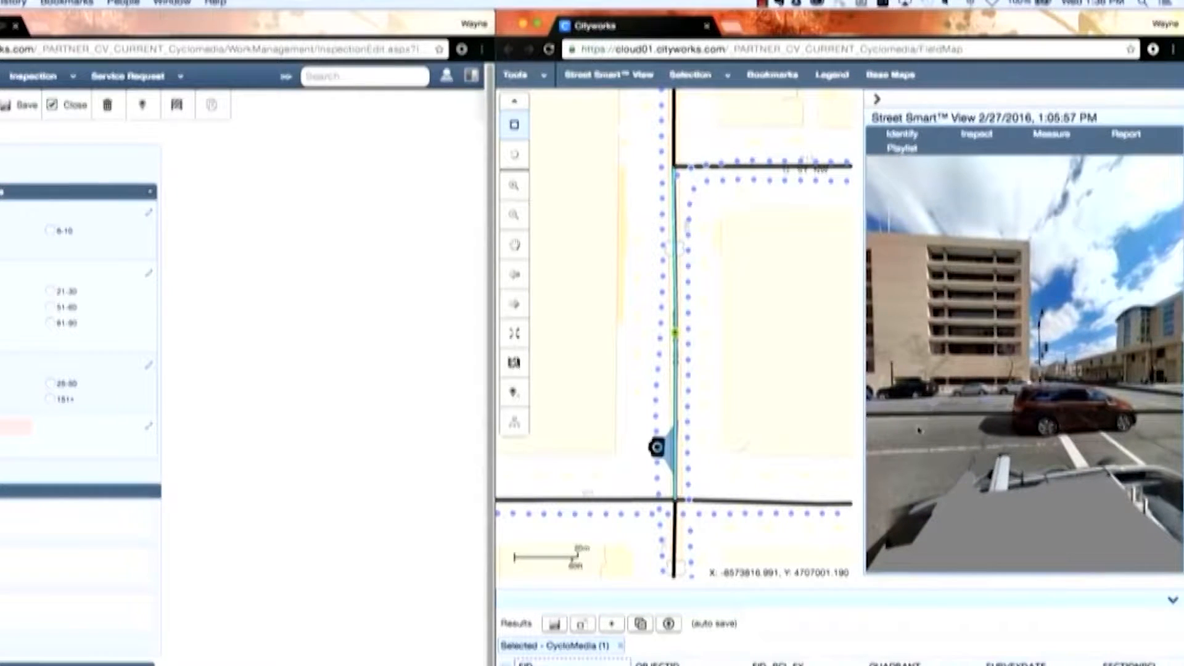
pyautogui.moveTo(909, 445); pyautogui.dragTo(1028, 469)
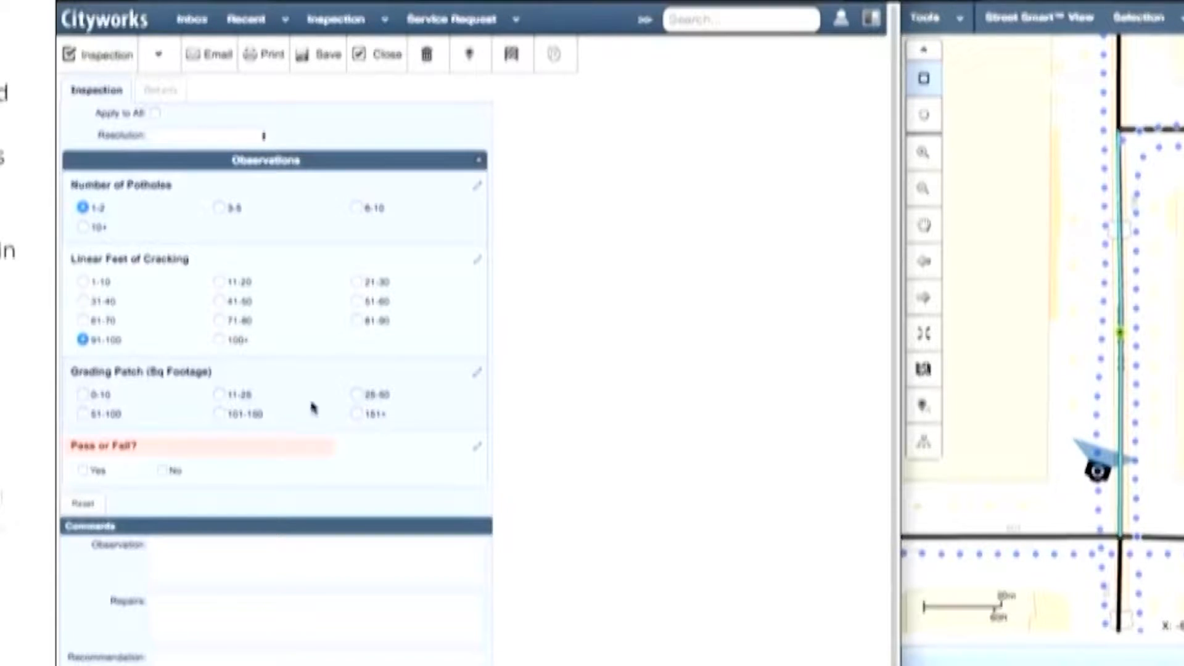
# - Record a grading patch of 101-150 sq ft, answer Yes to Pass or Fail, and save the inspection
pyautogui.click(219, 414)
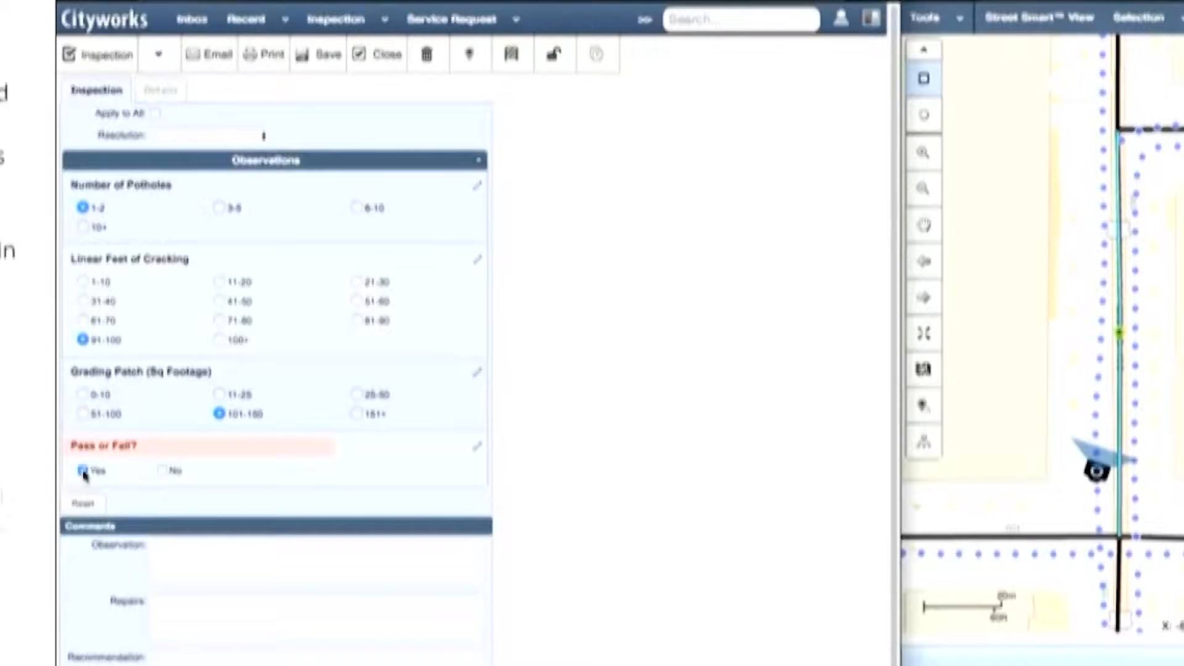
pyautogui.click(306, 61)
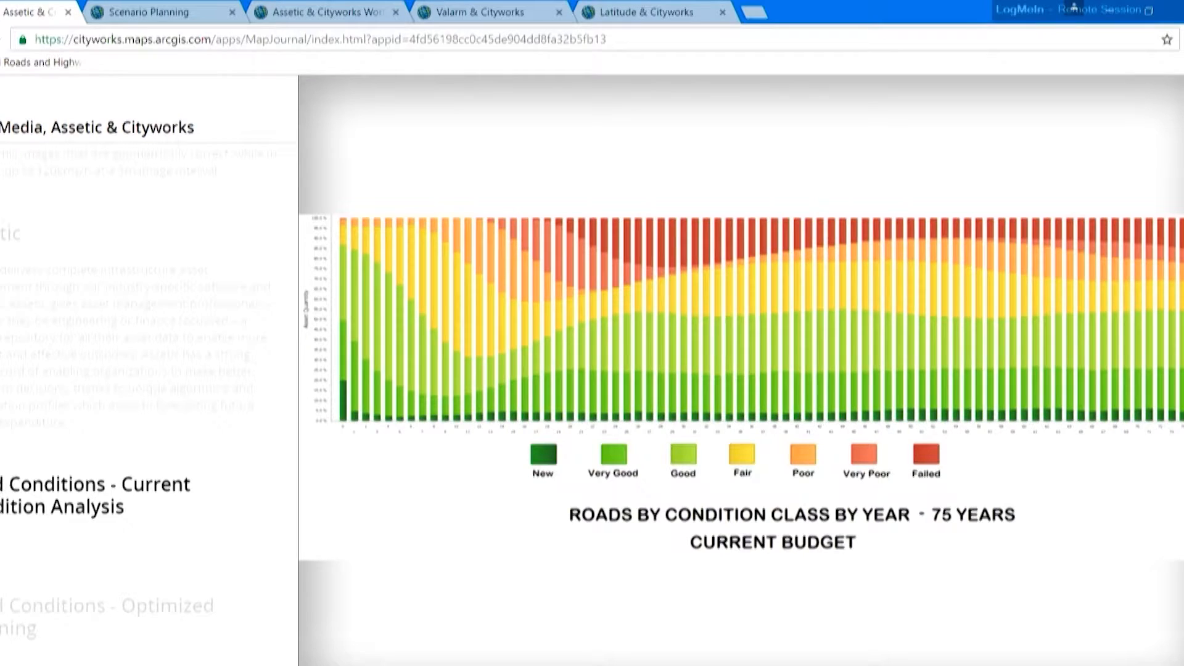
# - View the Road Conditions - Optimized Planning section and compare the year 20 budget scenario maps
pyautogui.click(106, 607)
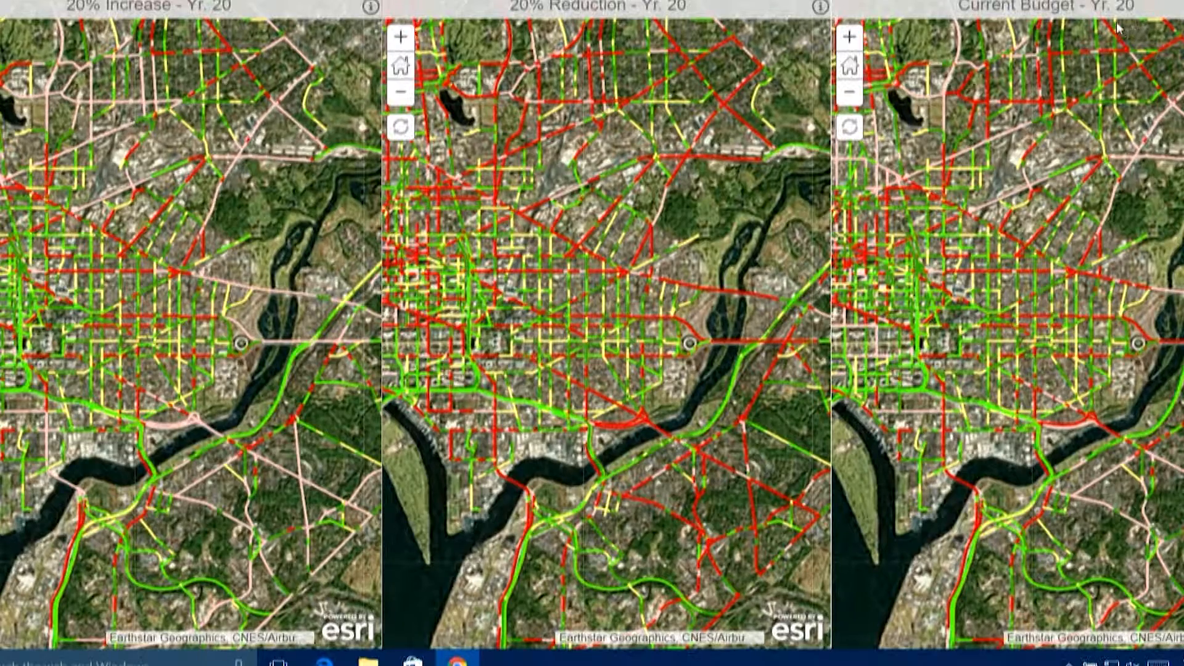
pyautogui.scroll(1, 967, 297)
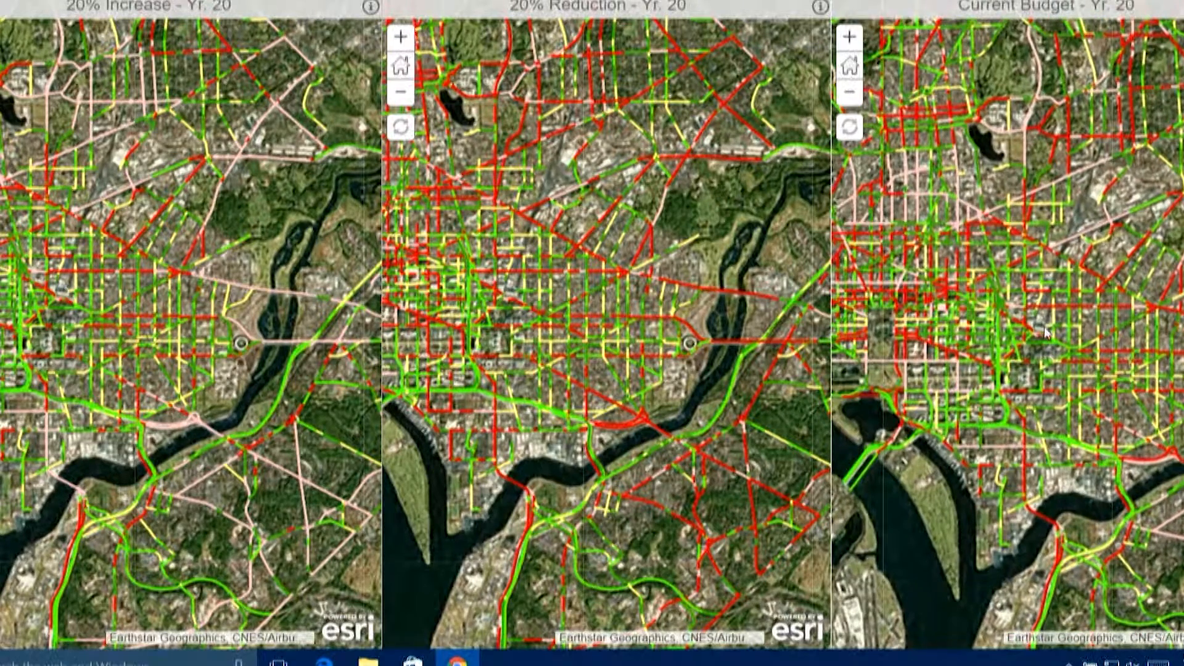
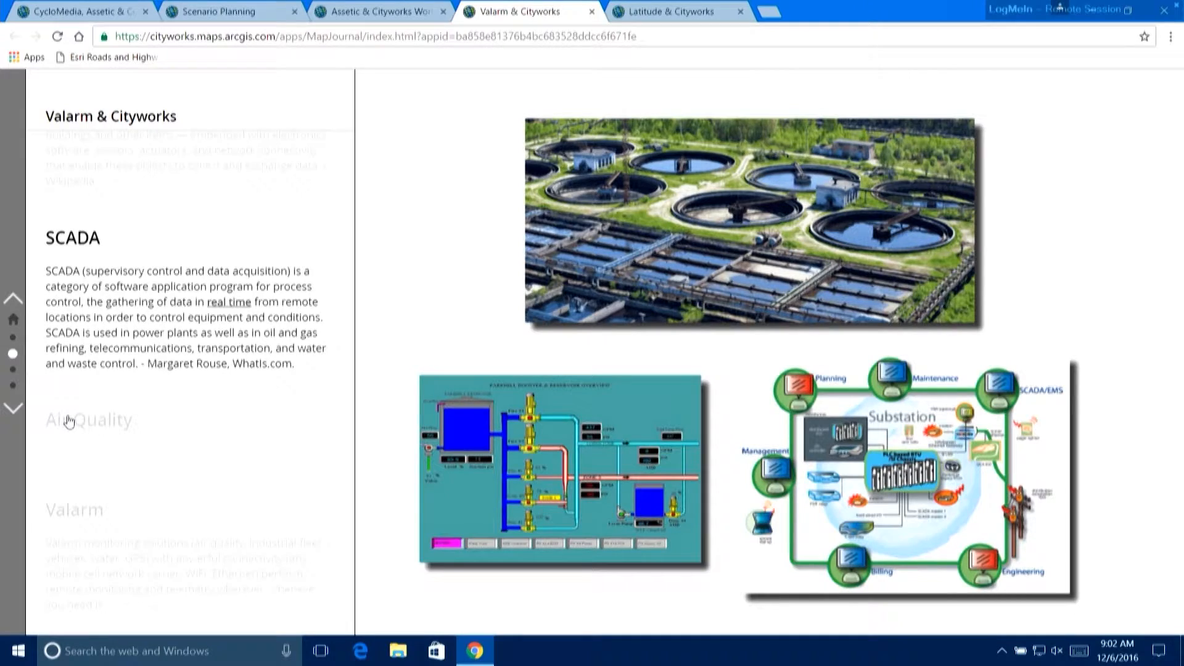
# - View the Air Quality and Valarm sections of the story map and play the Valarm & Cityworks video
pyautogui.click(69, 421)
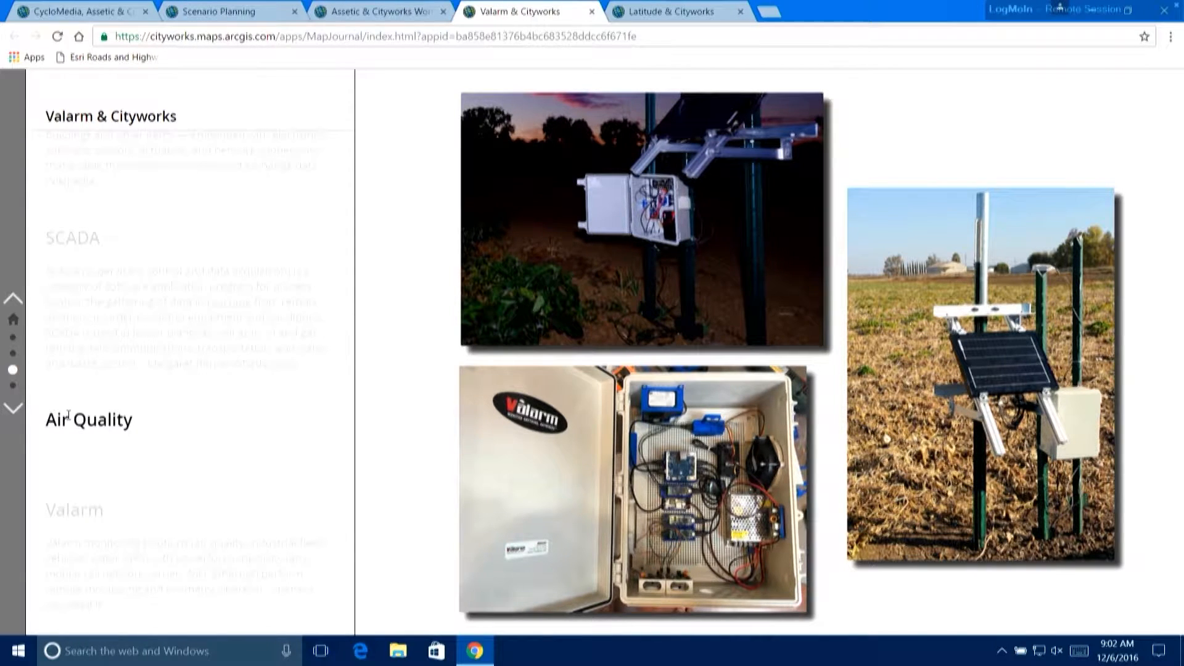
pyautogui.click(55, 510)
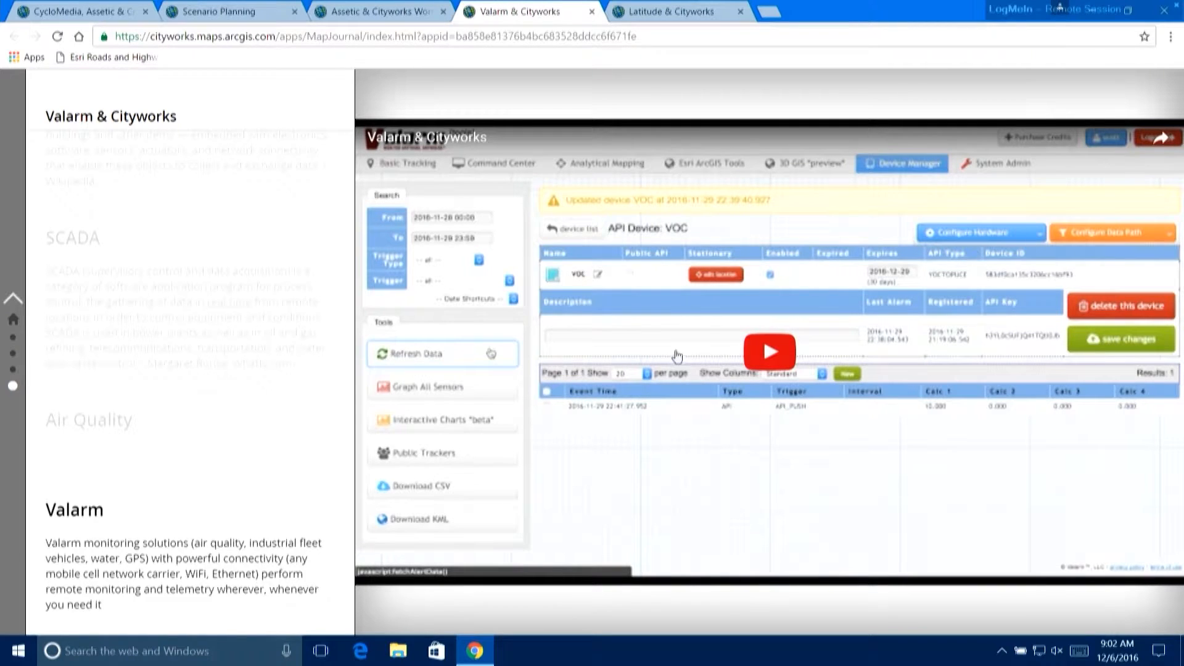
pyautogui.click(767, 364)
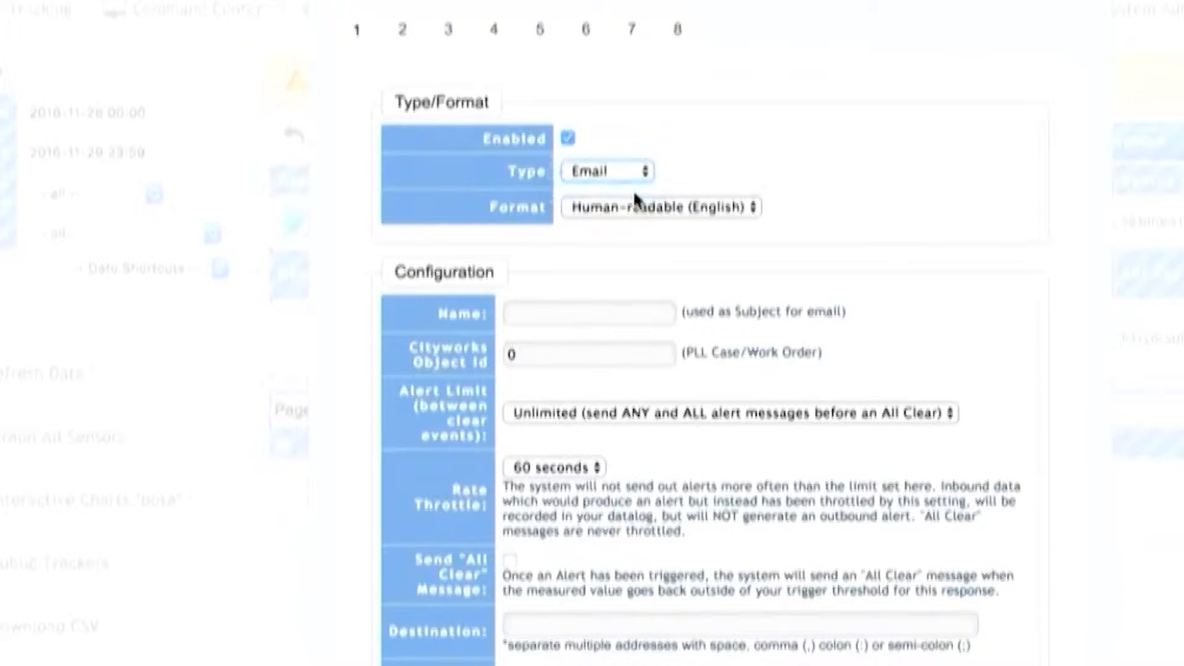
# - Set the threshold response type to Cityworks, name it Air Quality, and set the Cityworks Object Id to 35
pyautogui.click(633, 190)
pyautogui.click(584, 309)
pyautogui.write('Air Quality')
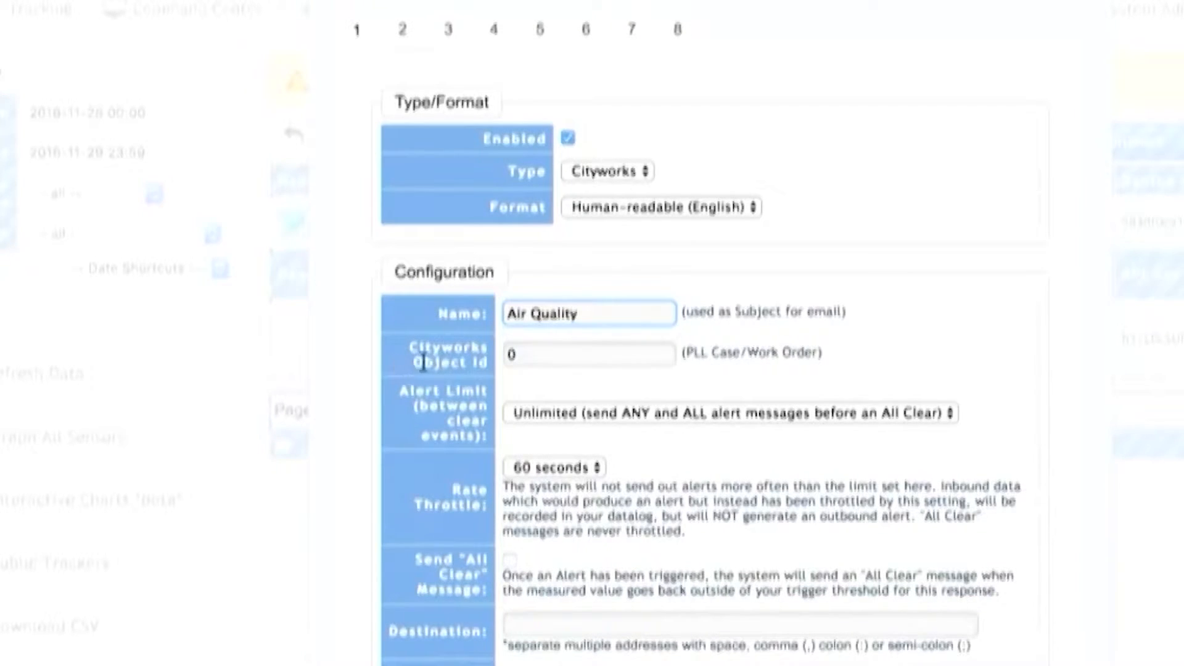
pyautogui.click(530, 355)
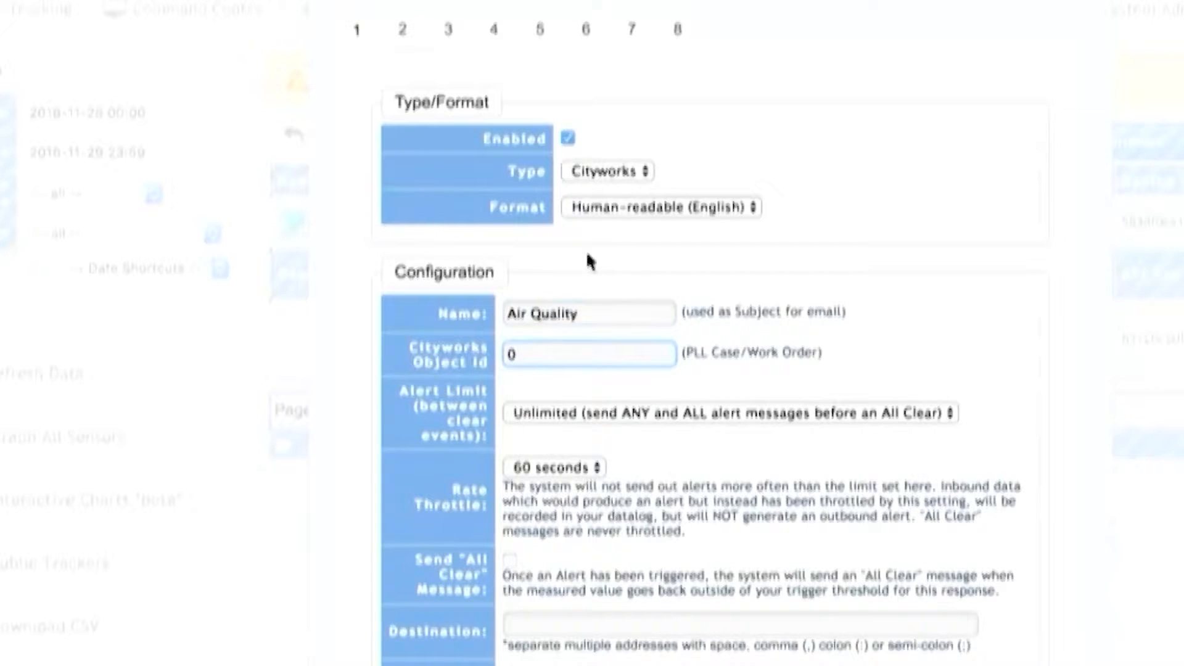
pyautogui.press('BackSpace')
pyautogui.write('35')
pyautogui.click(924, 335)
# - Set the alert's input channel to Calculated 01 with threshold value 200, add a volatile organic compounds note, and close the configuration
pyautogui.scroll(-1, 924, 335)
pyautogui.scroll(-5, 925, 340)
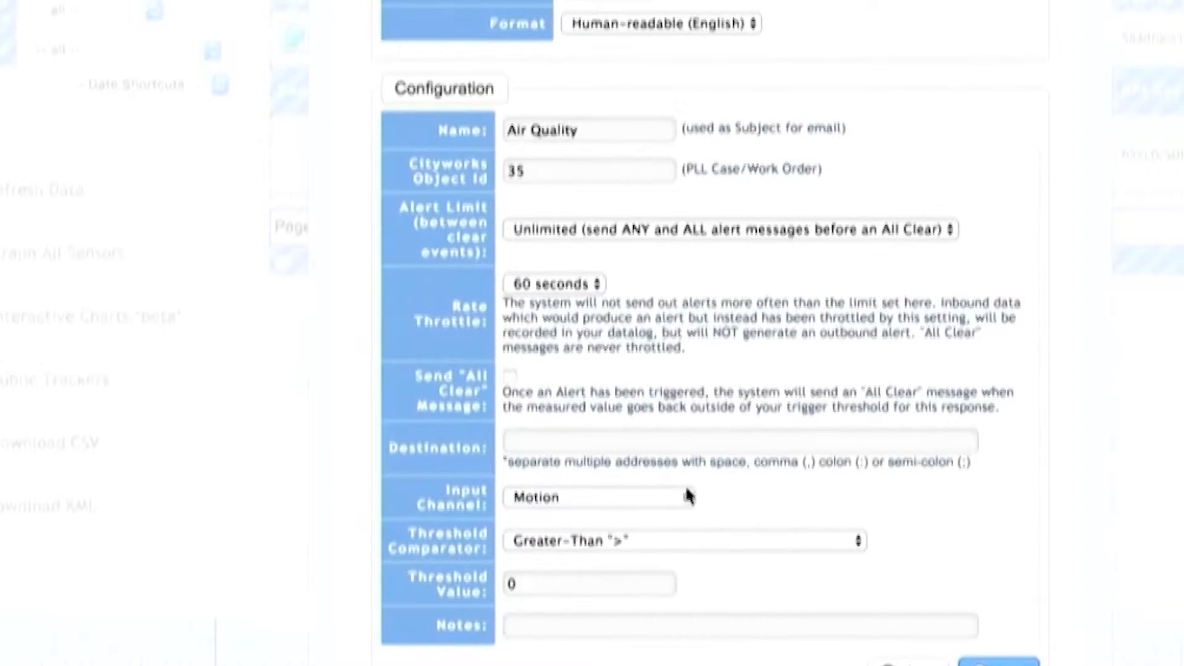
pyautogui.click(686, 494)
pyautogui.scroll(-15, 658, 536)
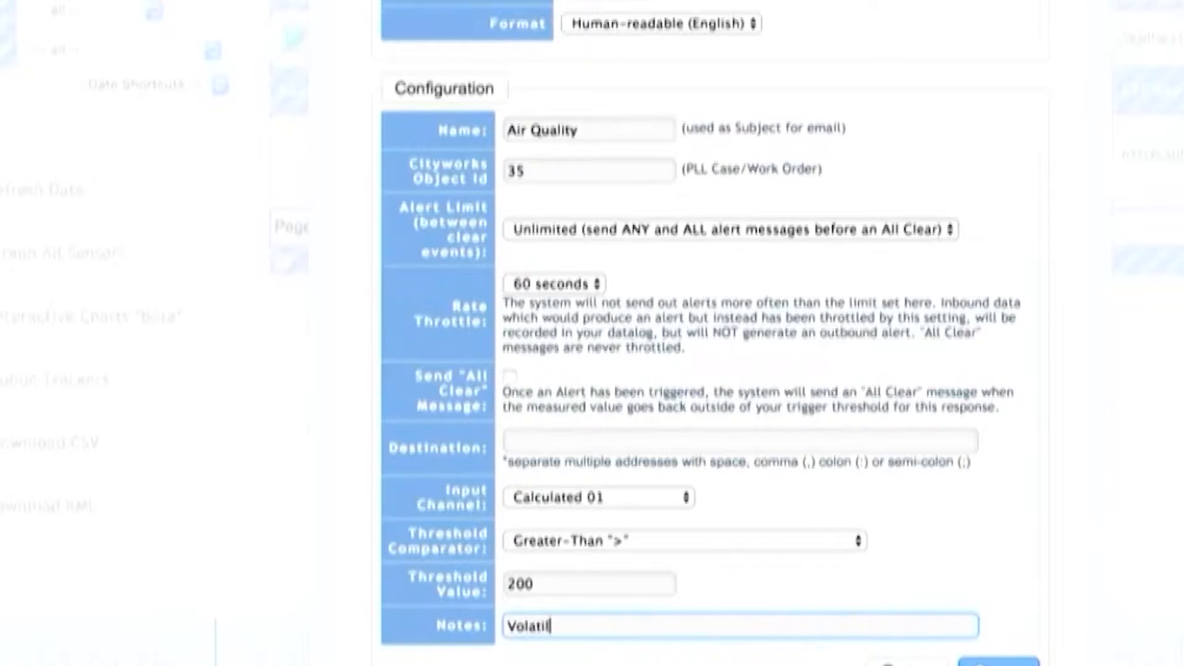
pyautogui.write('e or')
pyautogui.write('ganic compo')
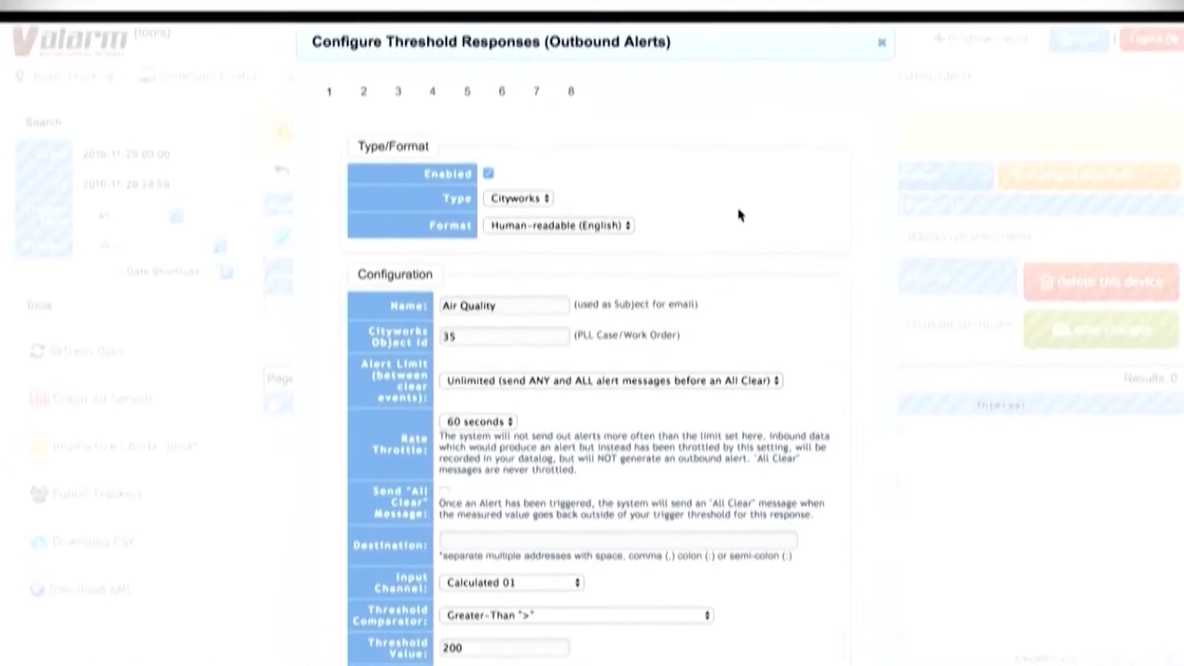
pyautogui.click(882, 43)
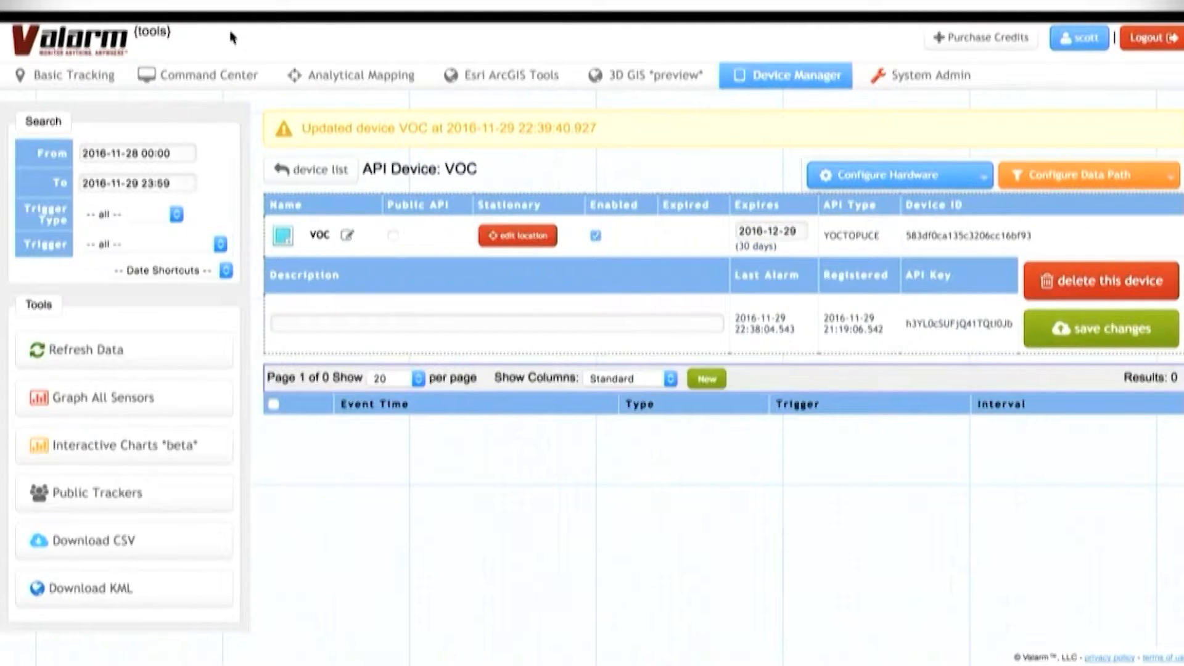
# - Refresh the VOC device's event data
pyautogui.click(194, 350)
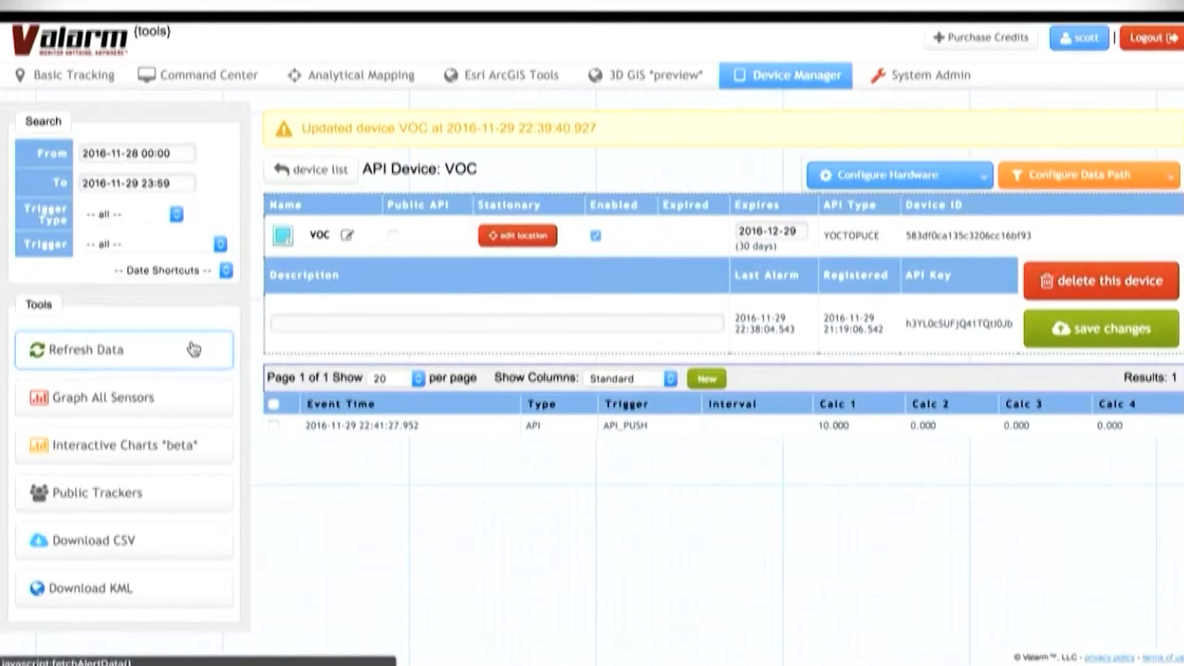
pyautogui.click(148, 350)
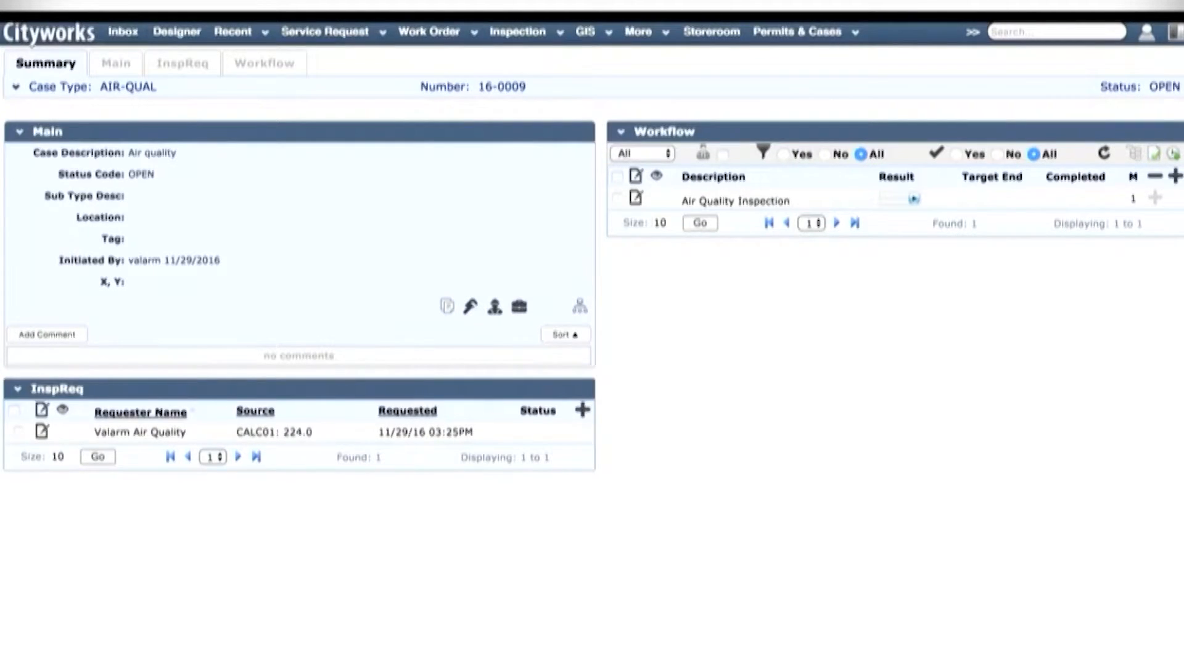
# - Reload the air quality case summary in Cityworks and open the newest inspection request
pyautogui.click(71, 3)
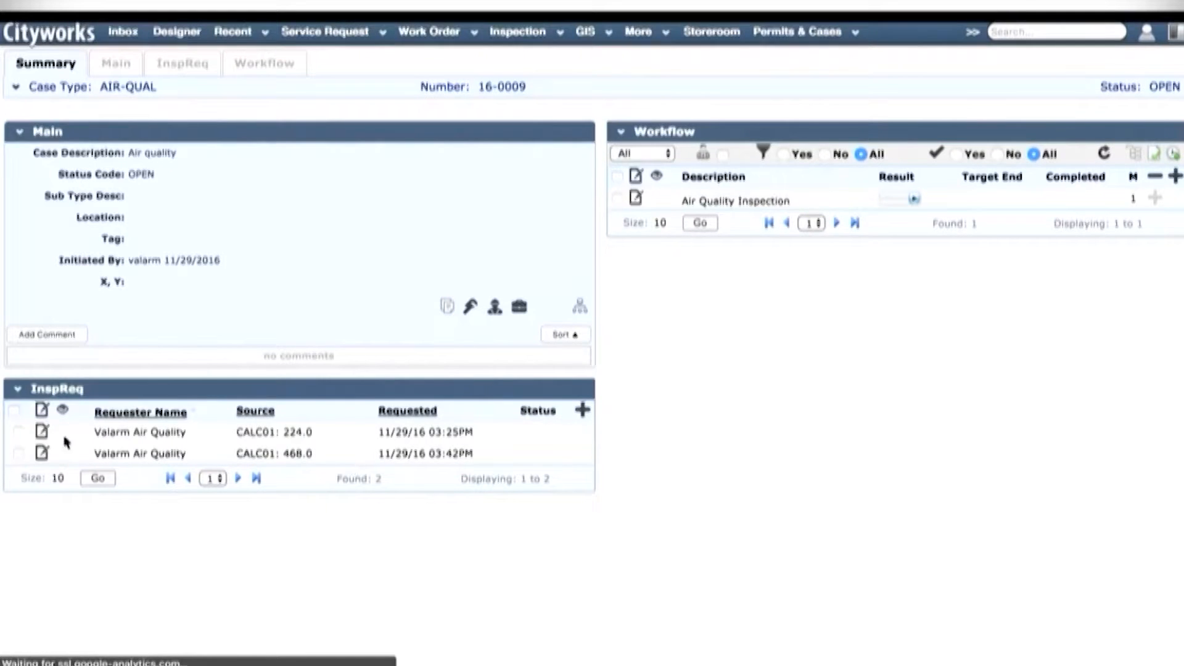
pyautogui.click(41, 454)
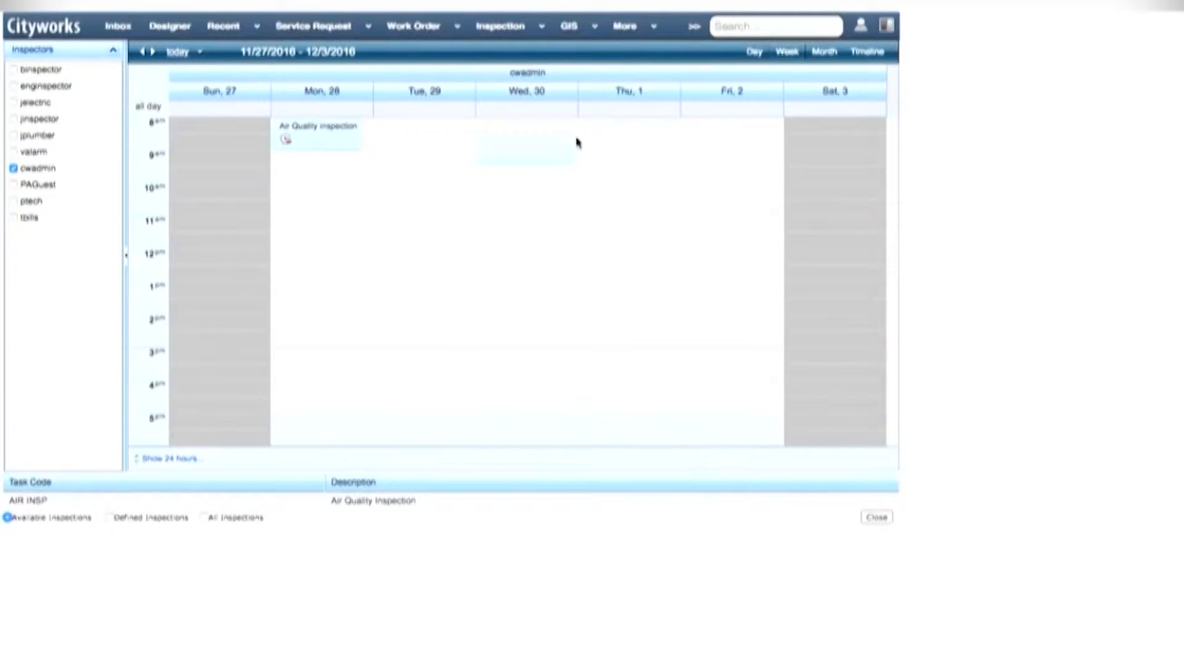
# - Schedule the AIR INSP task for inspector valarm on Friday, 12/2/2016 at 9 AM, and open the Air Quality Inspection workflow task
pyautogui.click(70, 153)
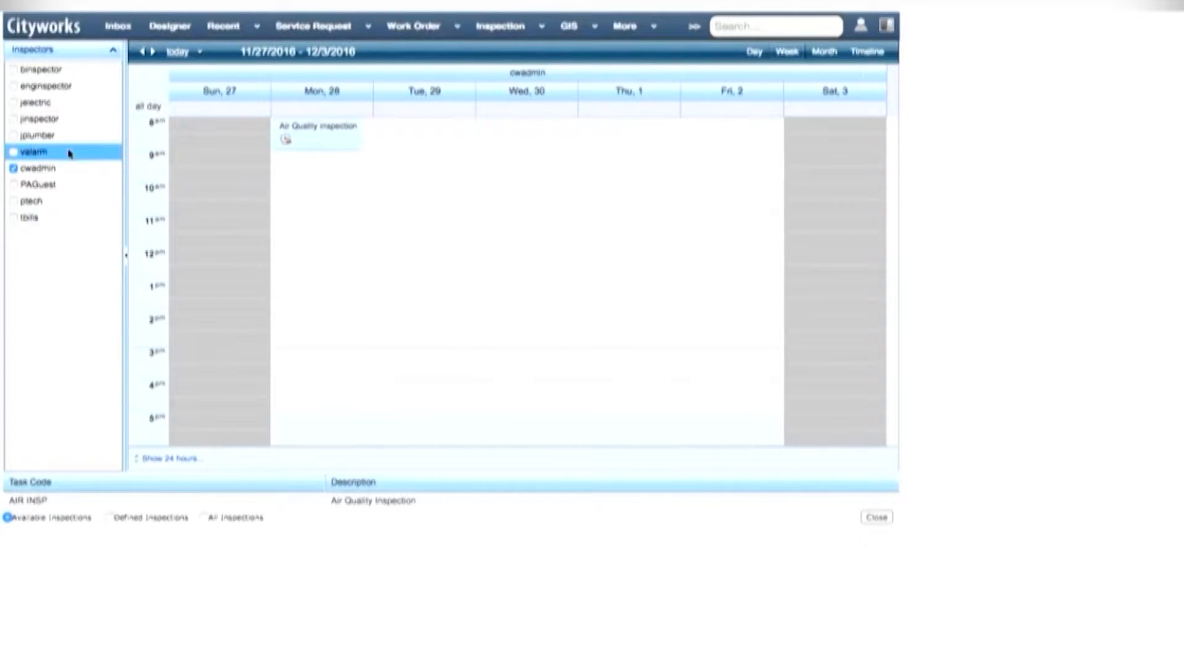
pyautogui.click(13, 153)
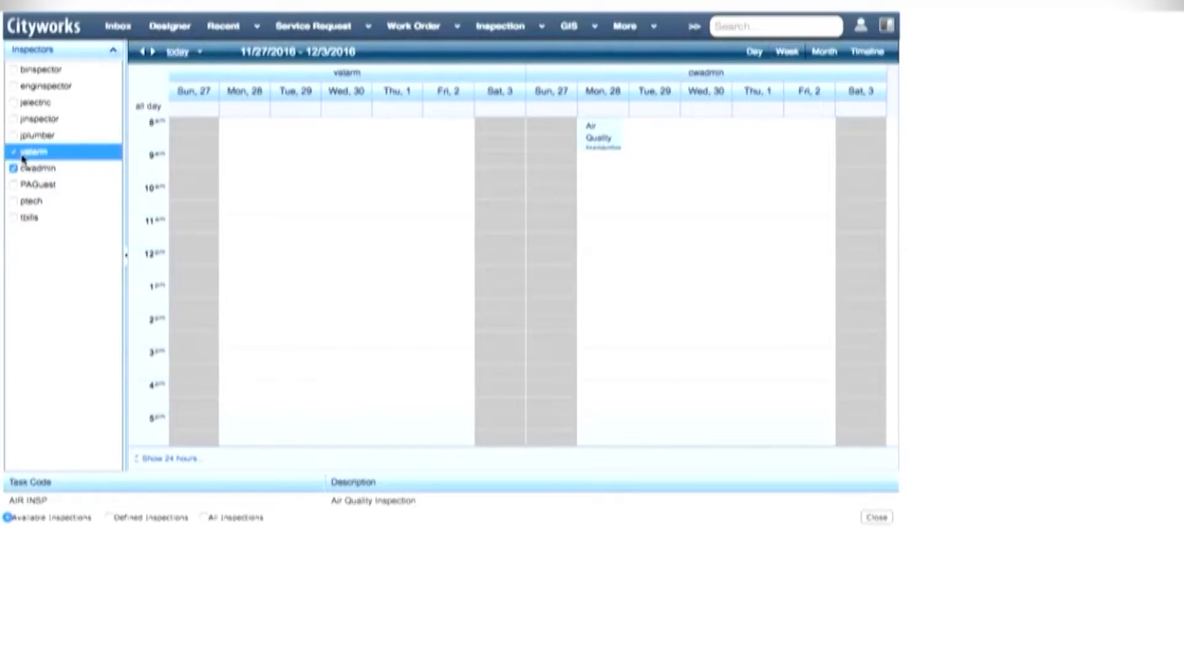
pyautogui.click(20, 502)
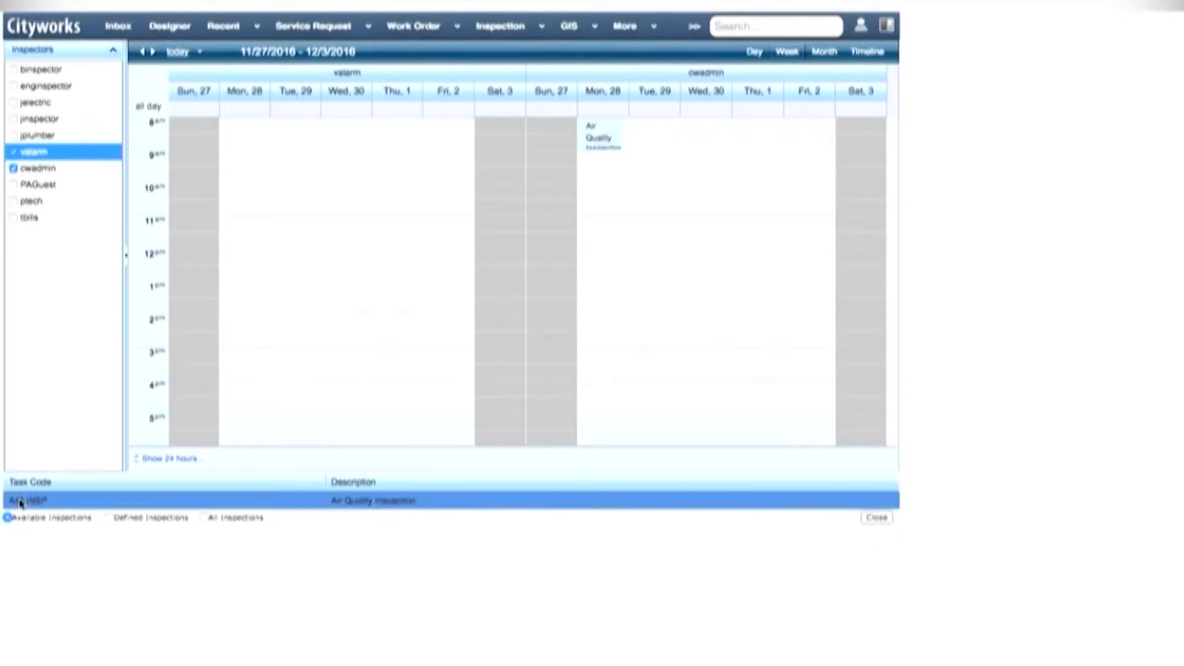
pyautogui.moveTo(21, 502); pyautogui.dragTo(438, 164)
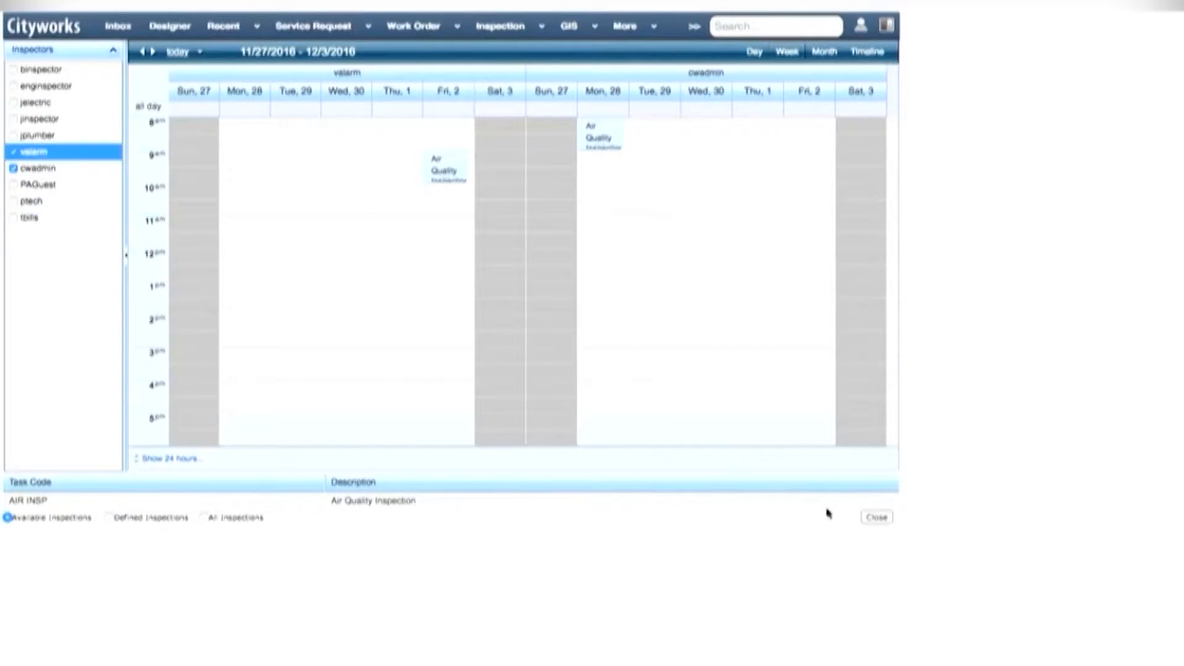
pyautogui.click(877, 518)
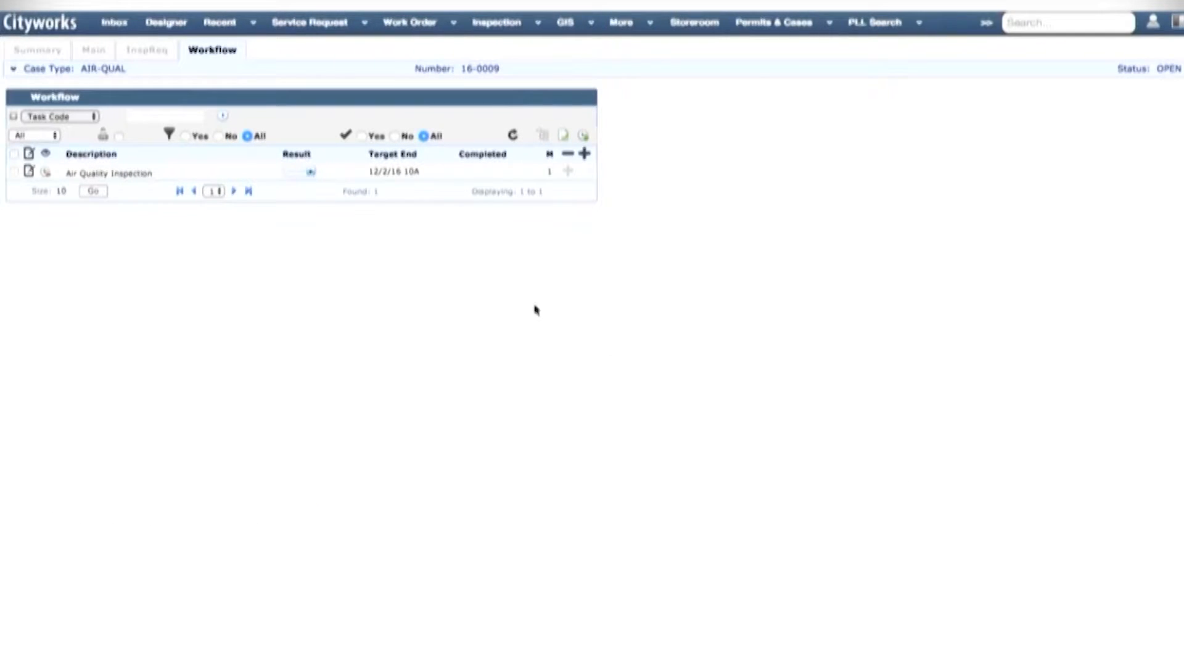
pyautogui.click(29, 171)
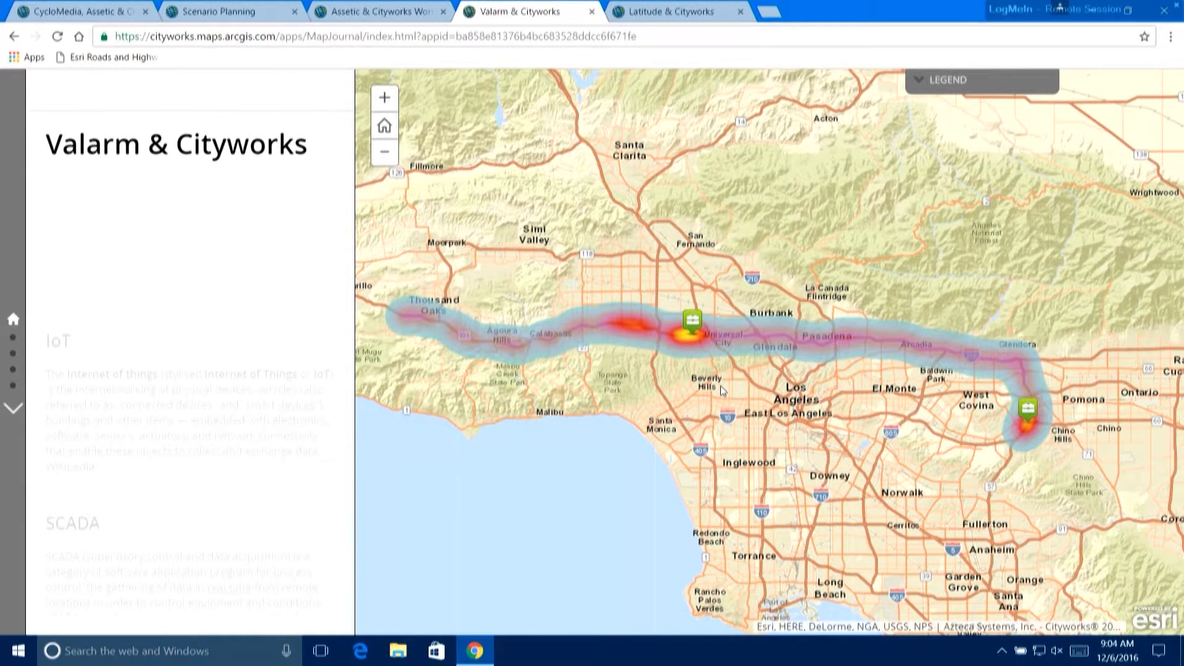
# - View the details of the air quality permit near Universal City on the heat map and switch to the Latitude & Cityworks story map
pyautogui.click(693, 320)
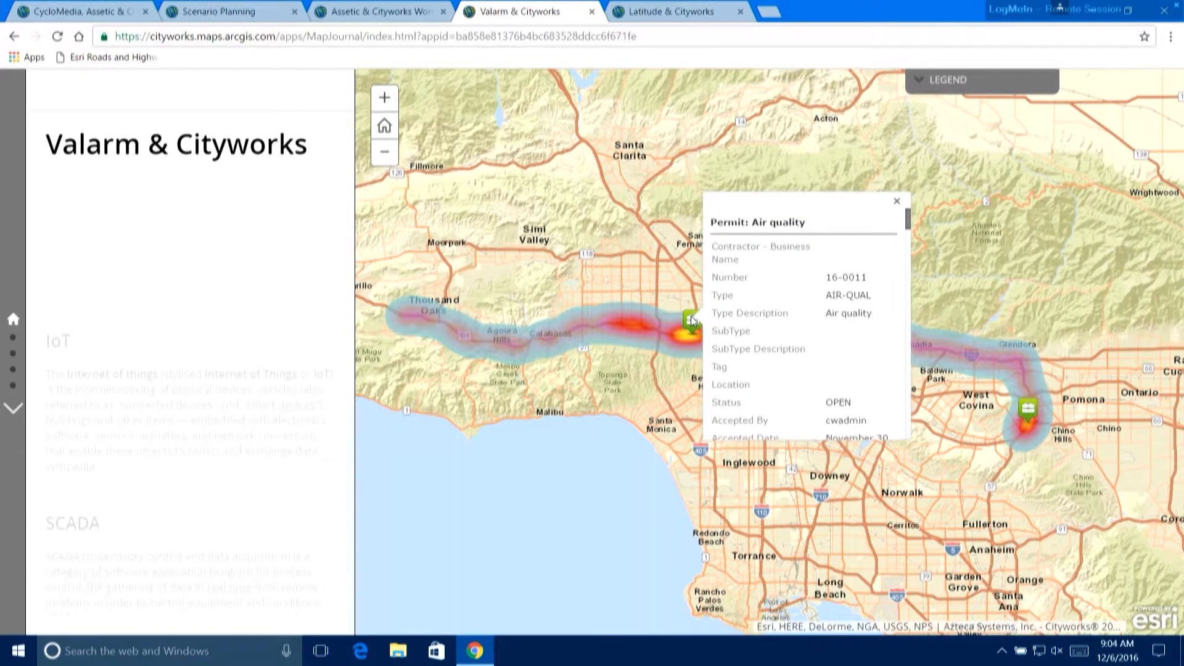
pyautogui.hotkey('ctrl', 'Tab')
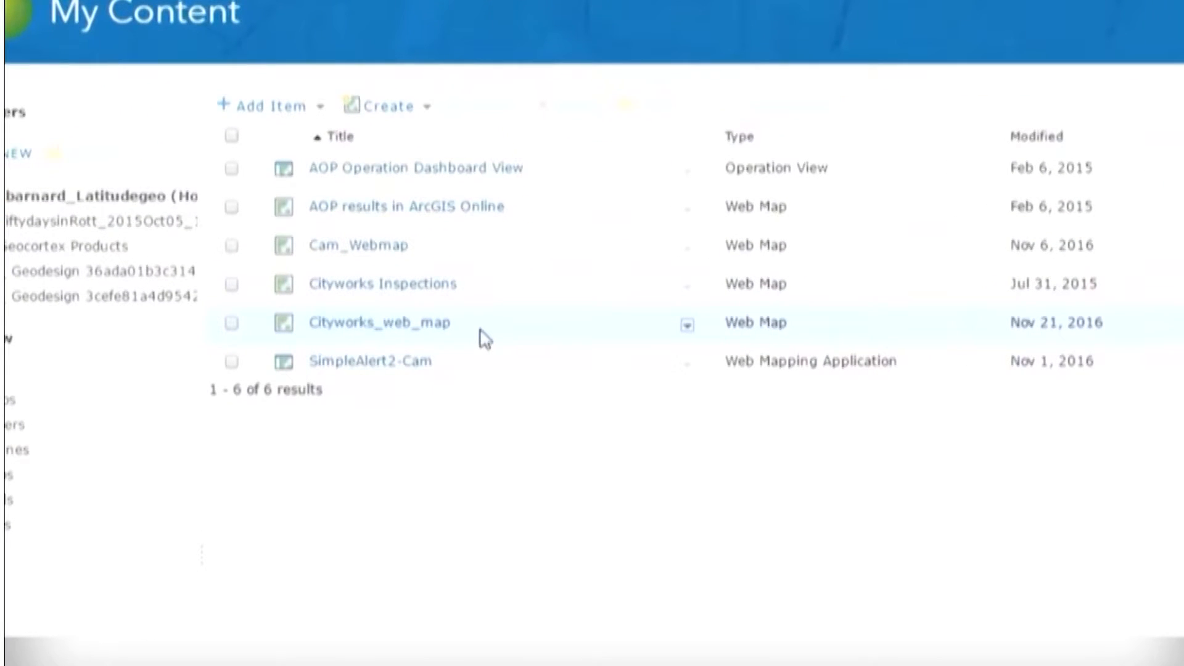
# - Open Cityworks_web_map in a new tab and sign in to Geocortex Essentials Manager using the LatitudeGeo account
pyautogui.rightClick(426, 331)
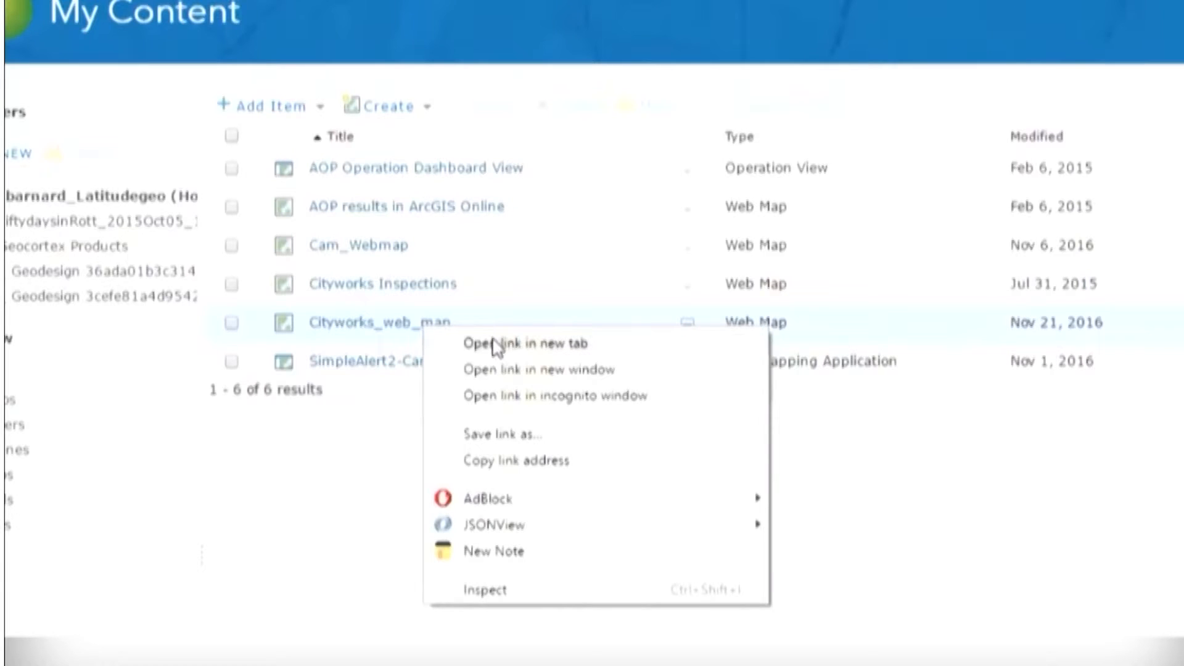
pyautogui.click(494, 344)
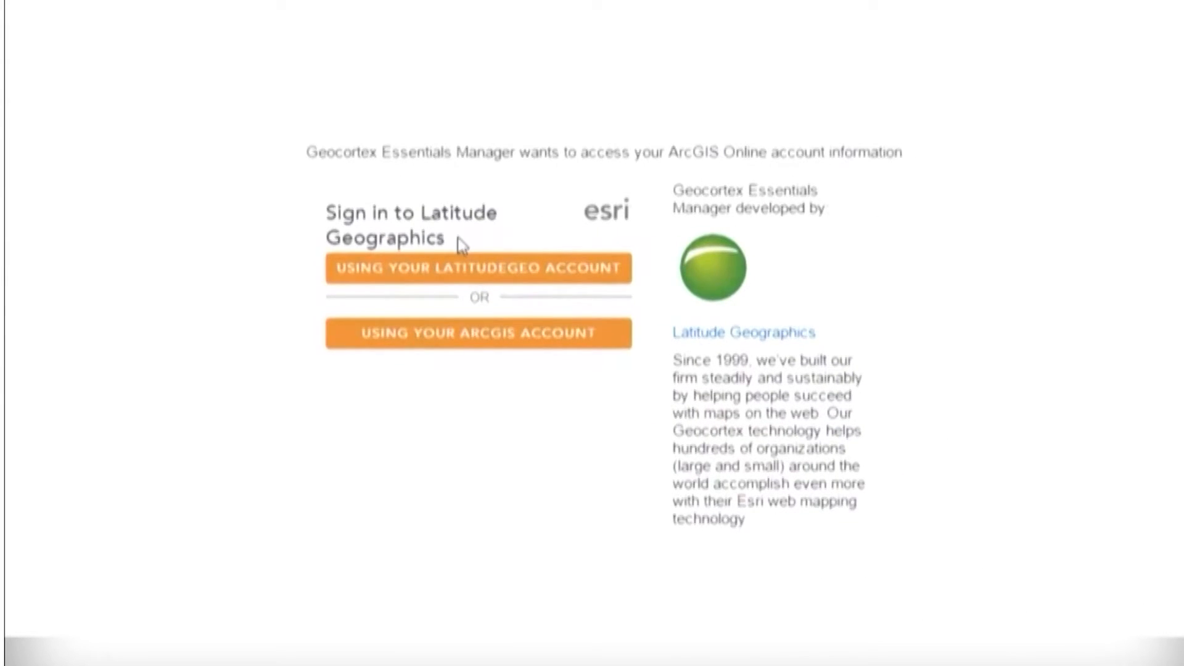
pyautogui.click(495, 259)
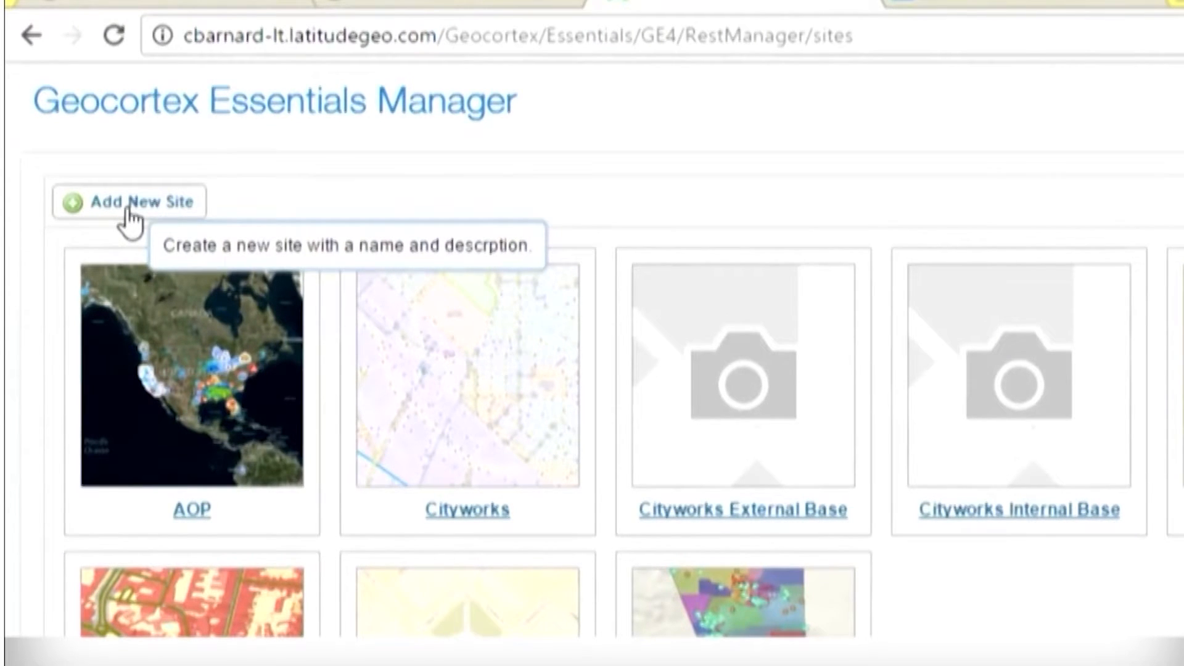
# - Start a new site named Cityworks Conference 2016 that references a web map from ArcGIS Online or Portal for ArcGIS
pyautogui.click(129, 208)
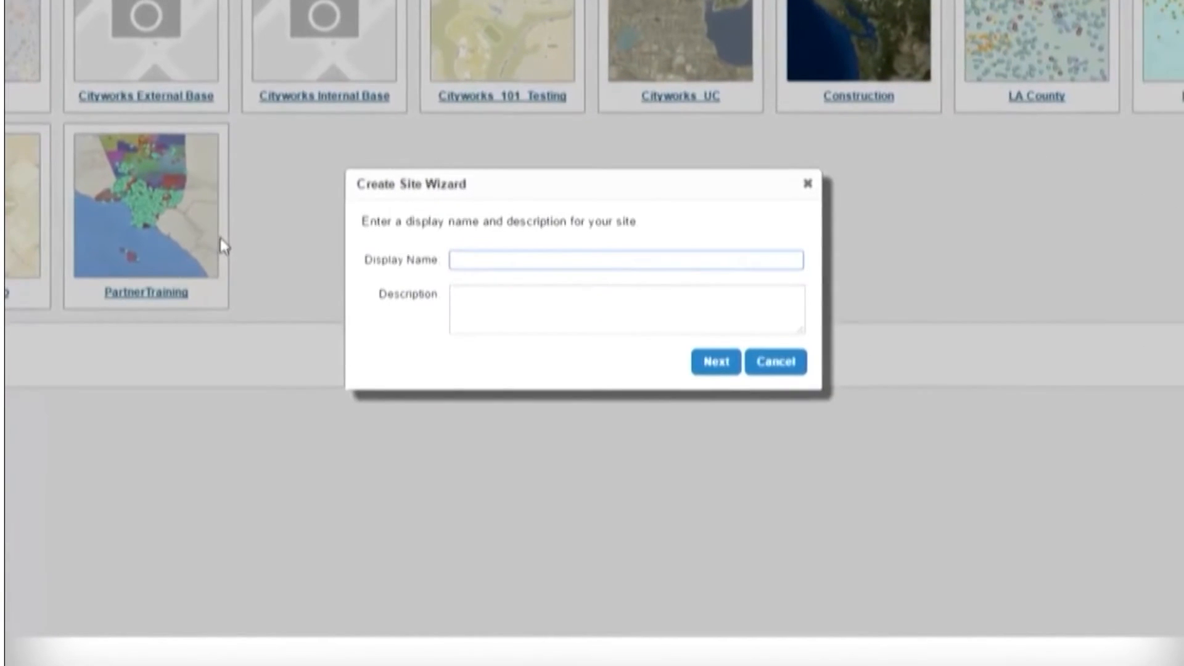
pyautogui.write('Cityworks Conference 2016')
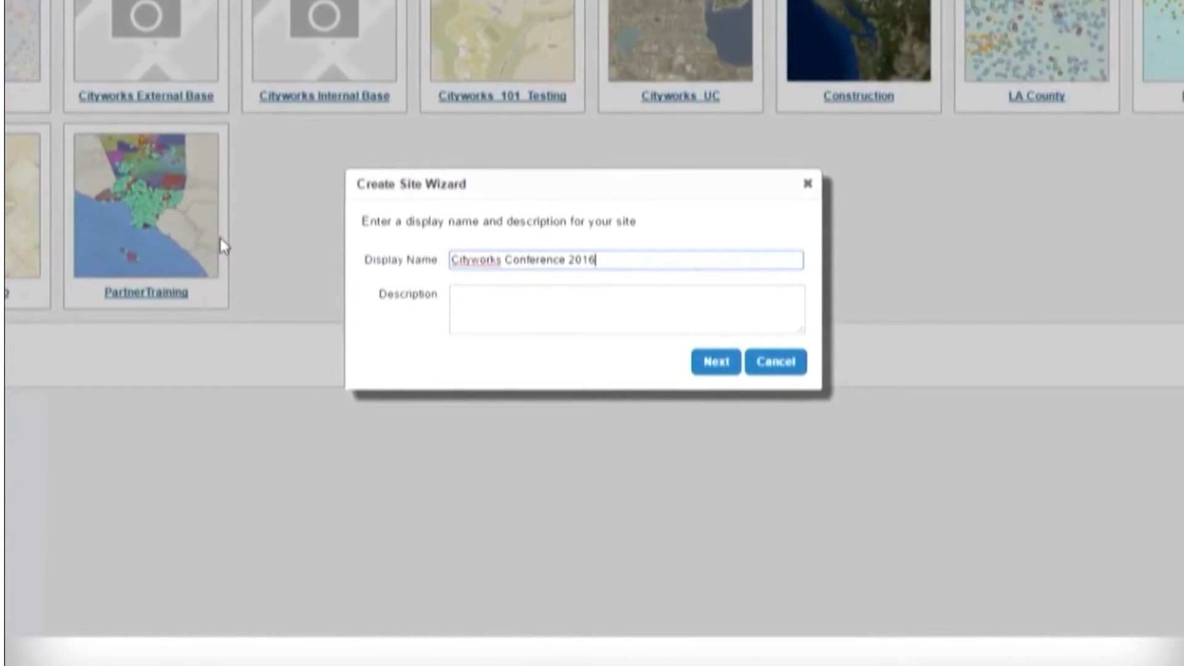
pyautogui.click(711, 363)
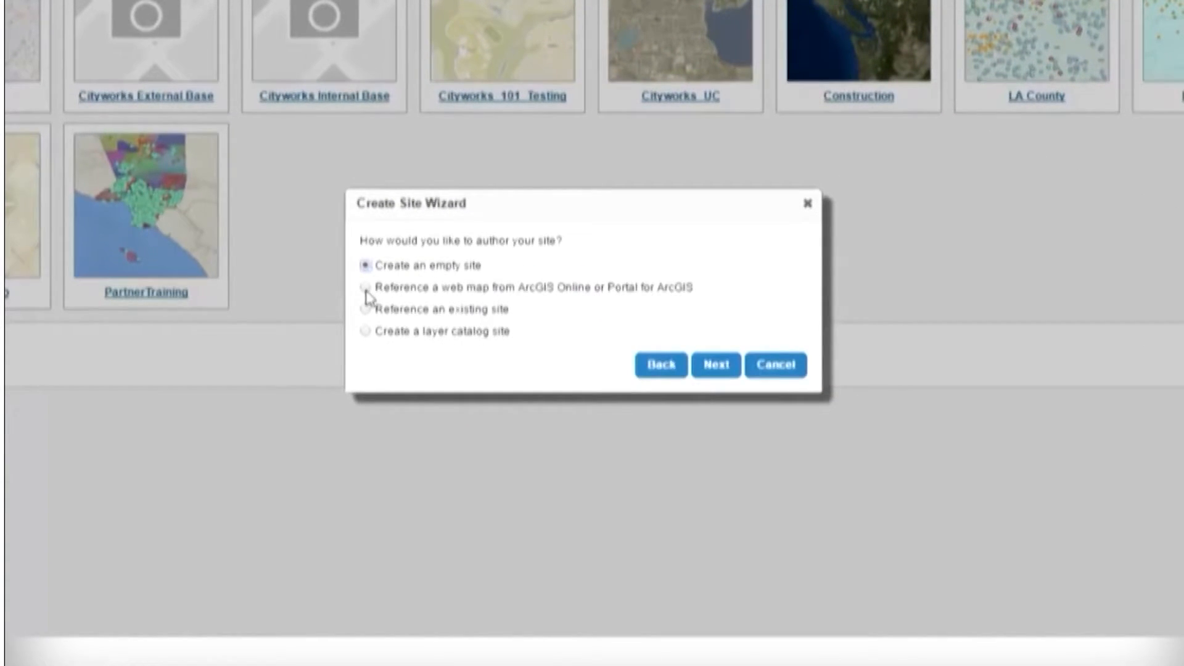
pyautogui.click(366, 290)
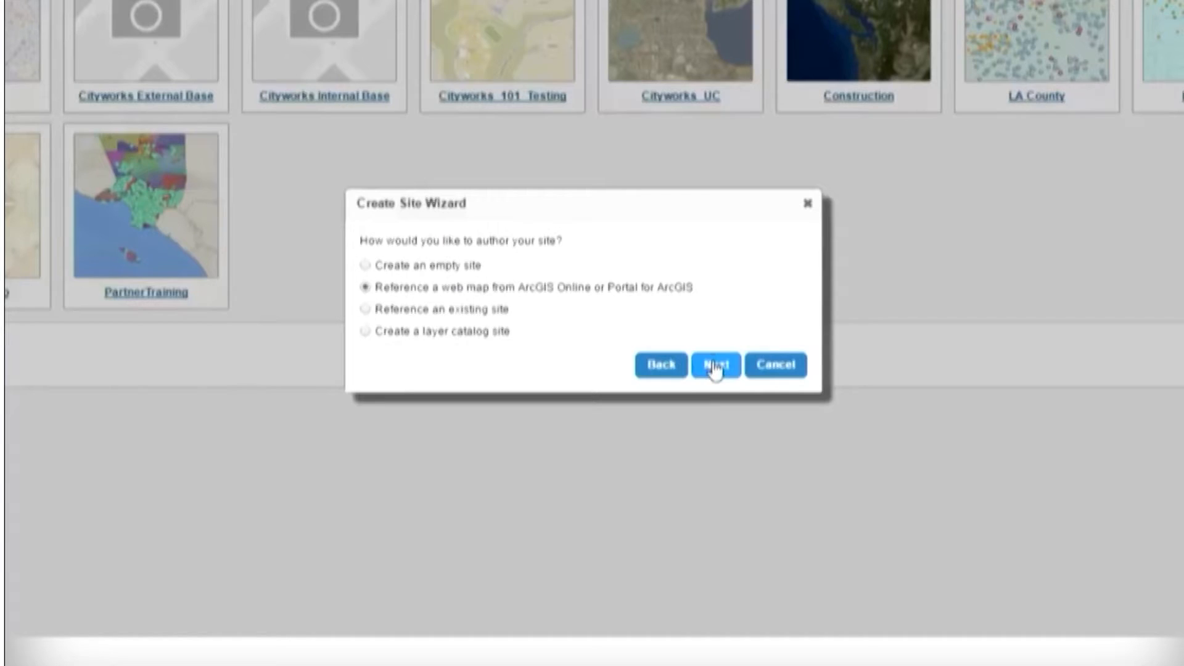
pyautogui.click(714, 368)
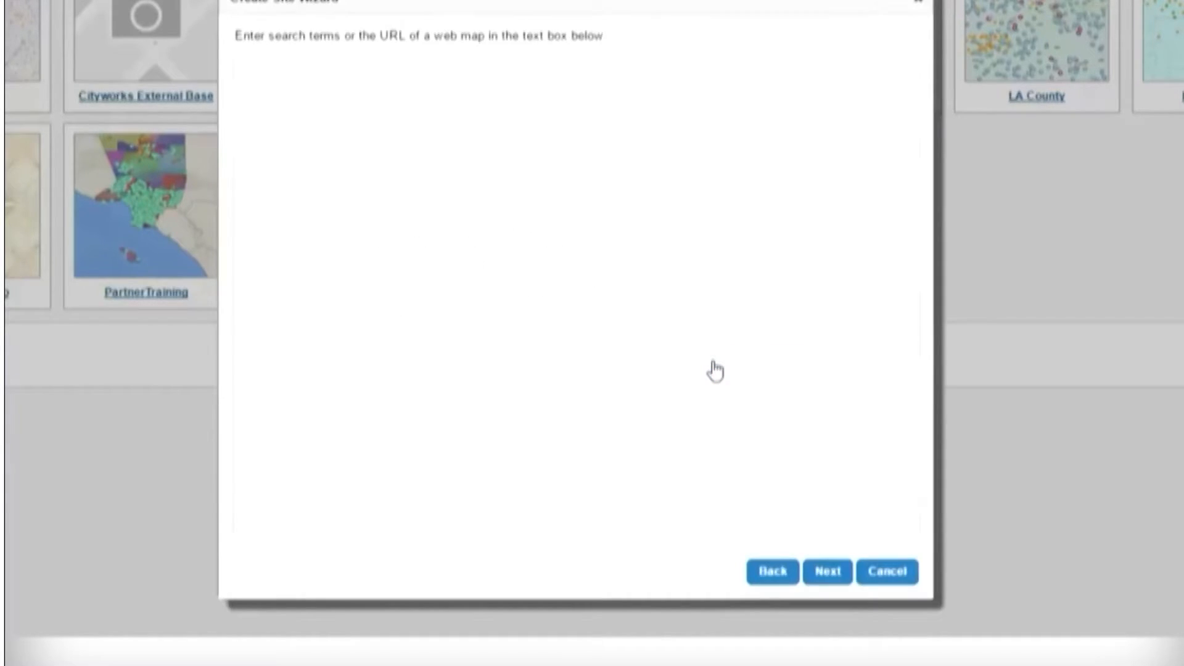
# - Search the web maps for Cityworks and finish creating the site with Cityworks_web_map as its reference
pyautogui.write('City')
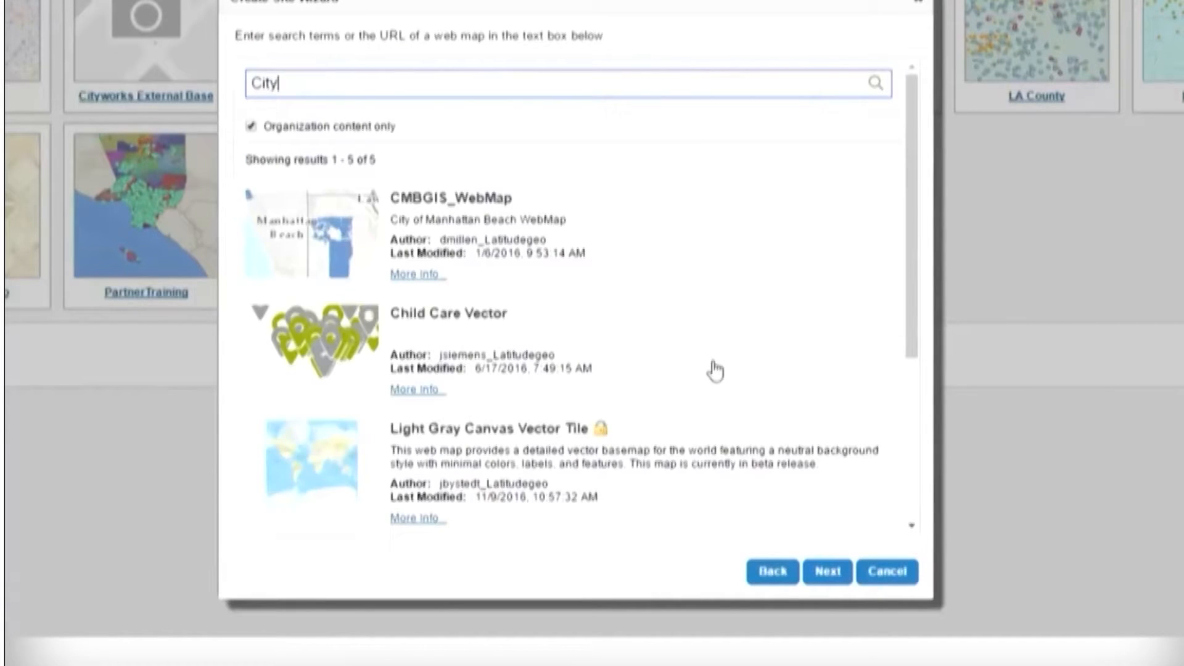
pyautogui.write('works')
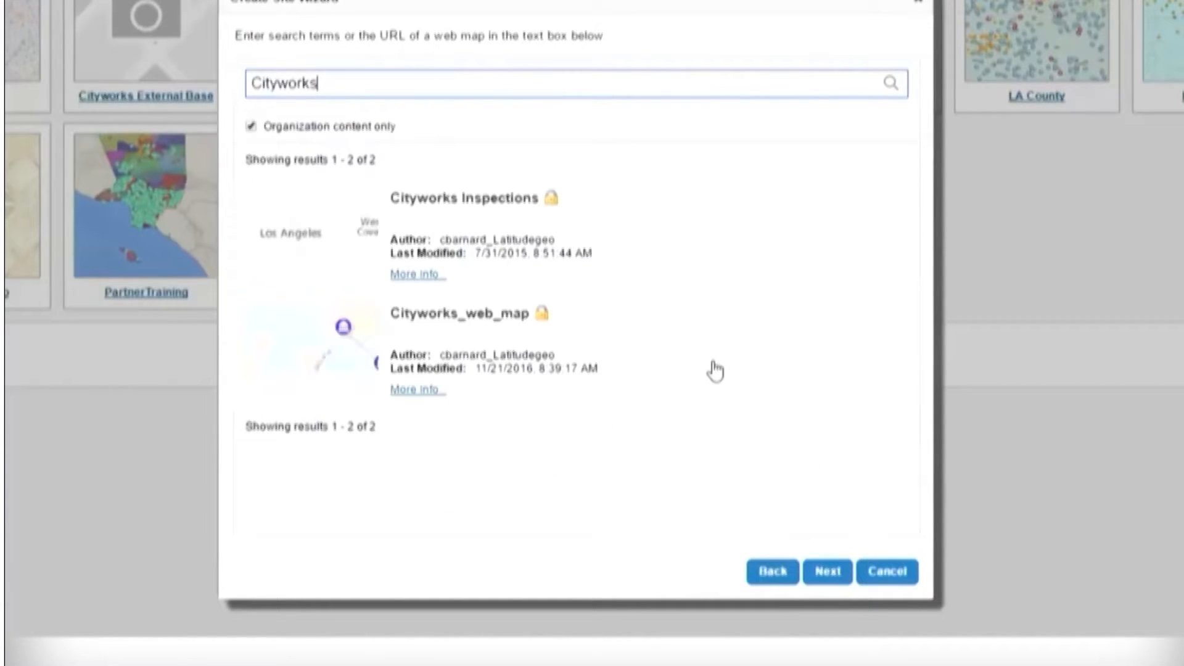
pyautogui.click(347, 360)
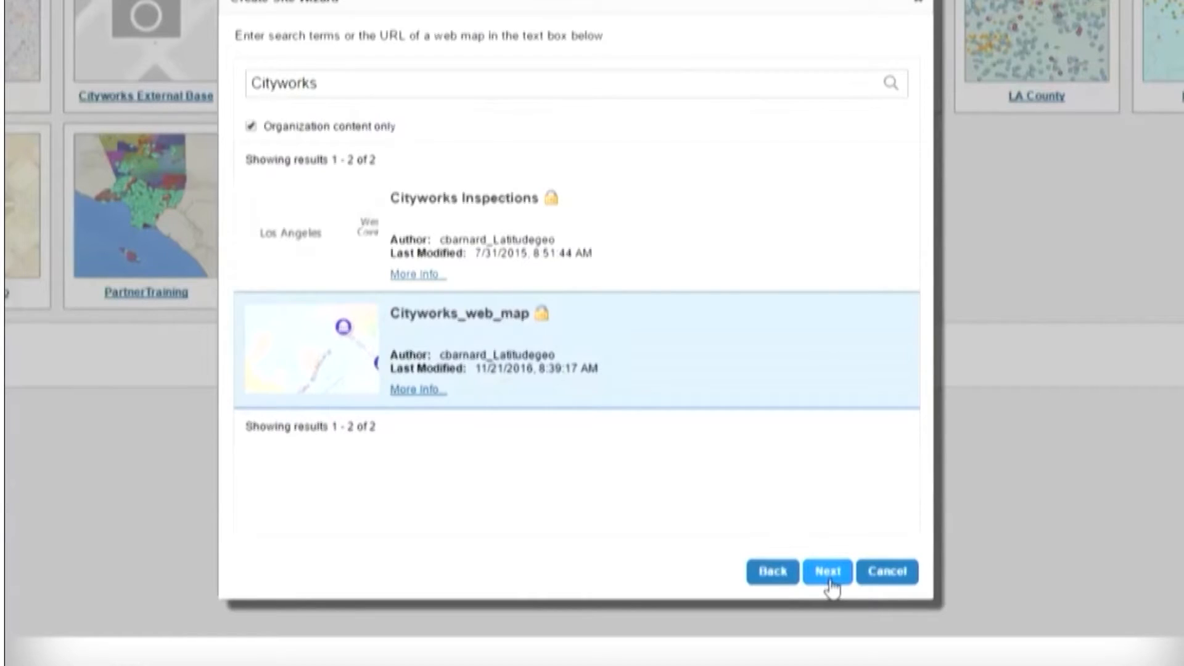
pyautogui.click(829, 573)
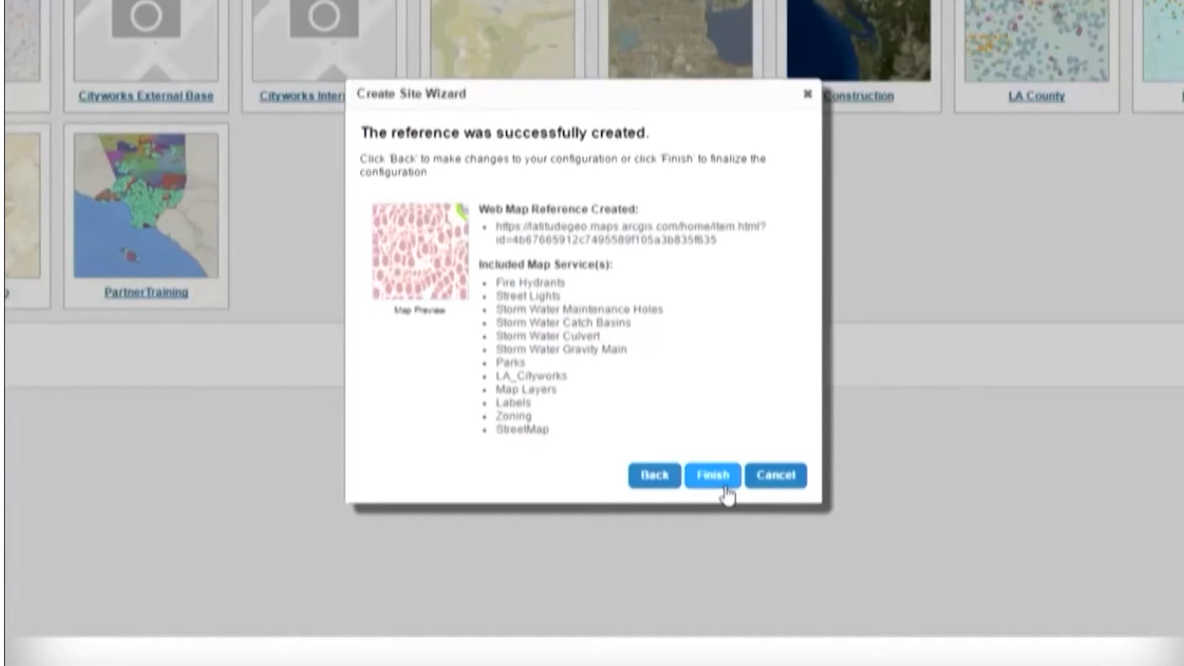
pyautogui.click(726, 491)
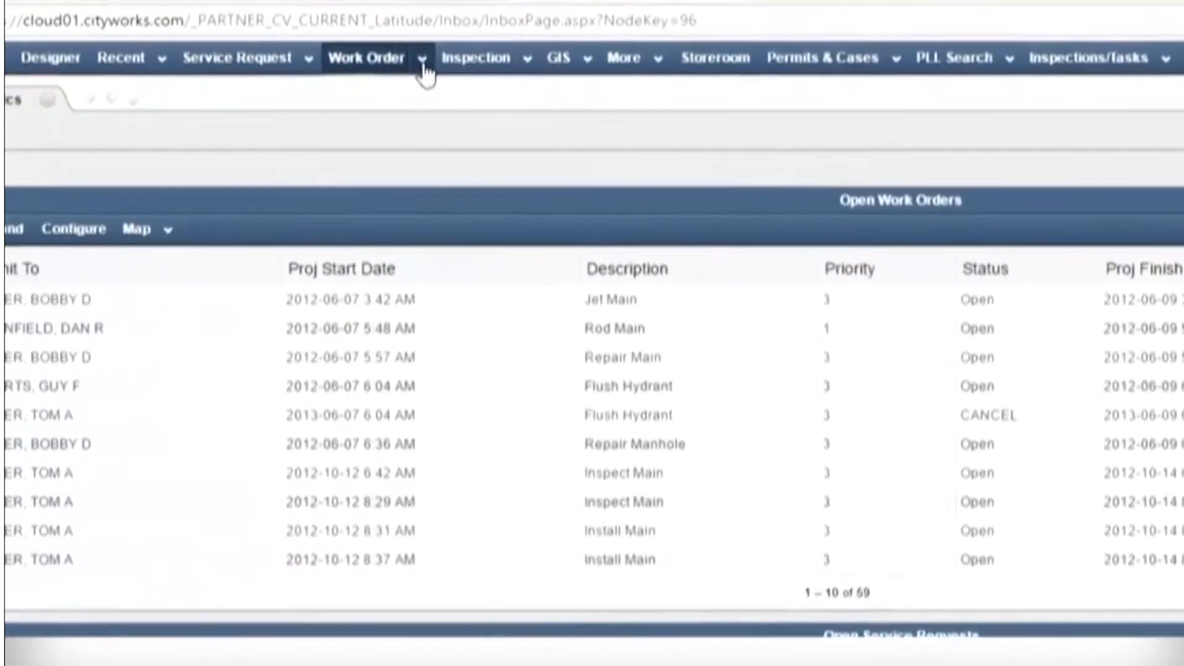
# - Open the saved work order searches in Cityworks and copy the Service link address of the search shared by Domain
pyautogui.click(207, 39)
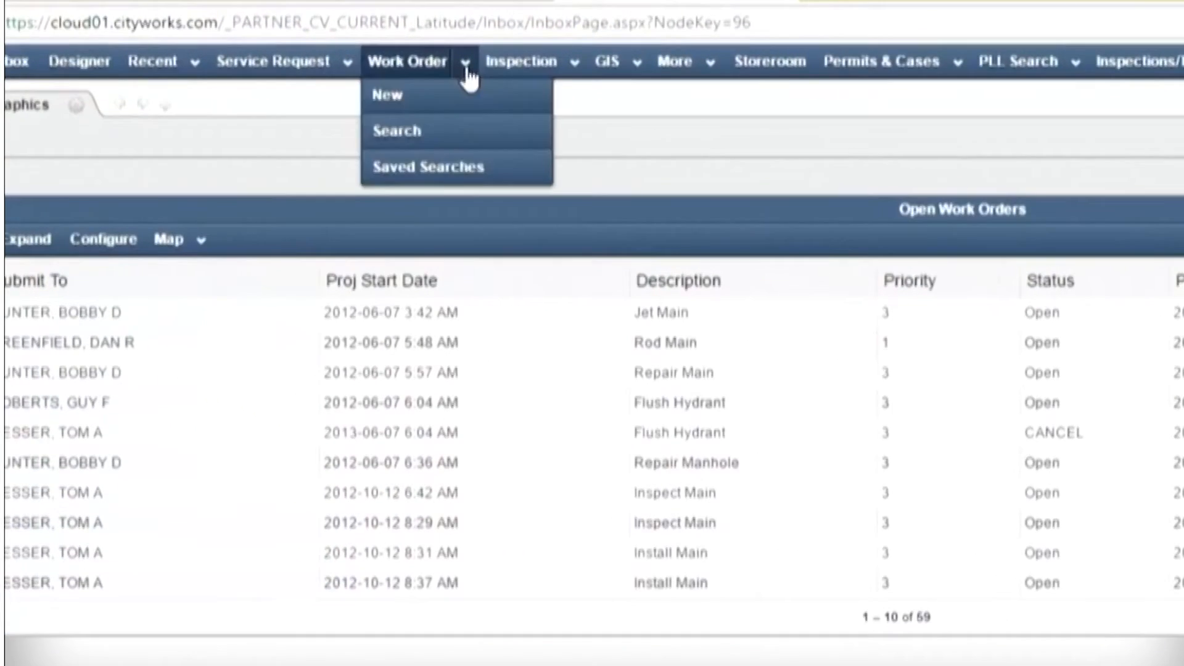
pyautogui.click(501, 167)
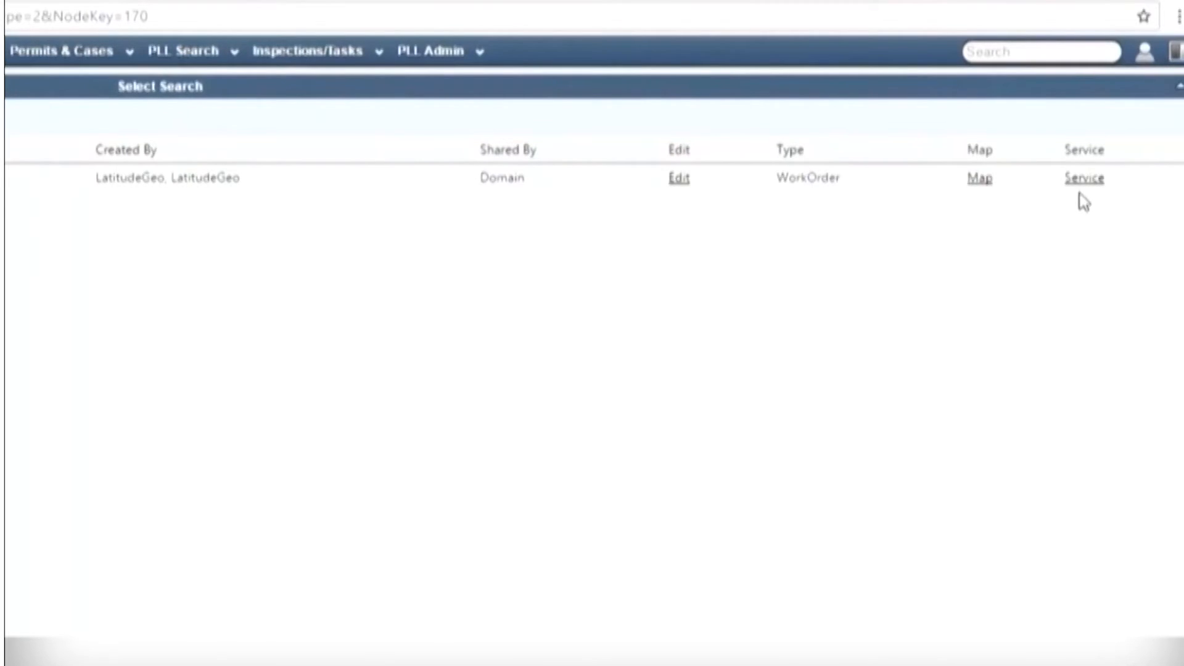
pyautogui.rightClick(1084, 179)
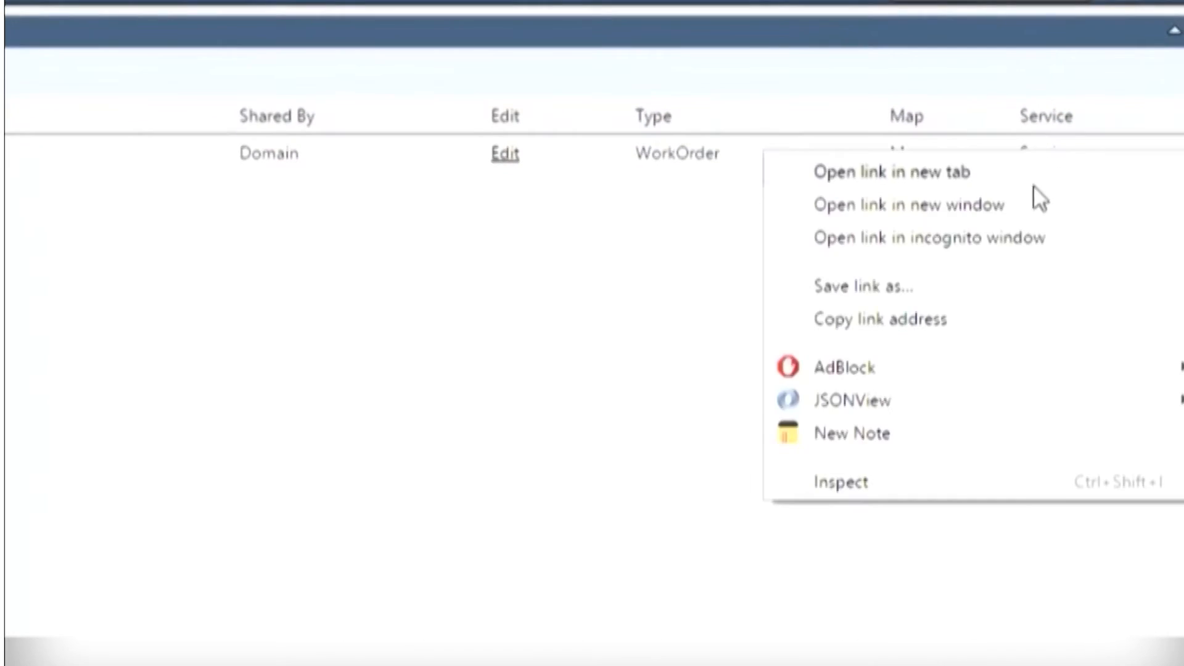
pyautogui.click(986, 321)
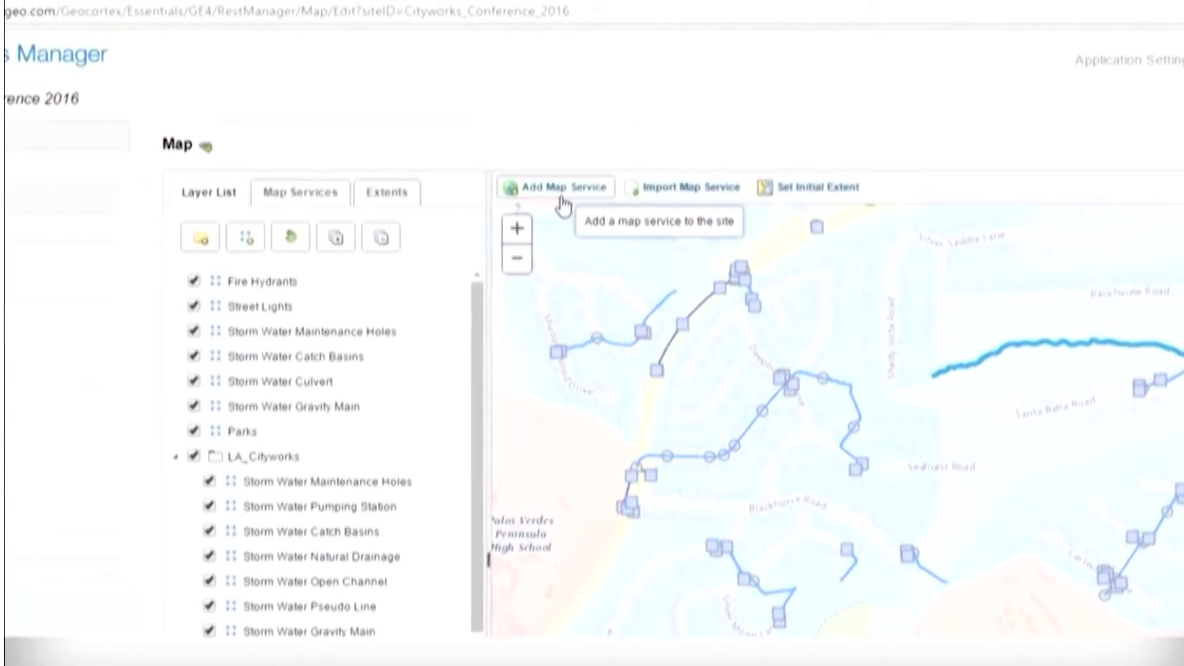
# - Add the WorkOrder layer to the Cityworks Conference 2016 site map in Geocortex Essentials Manager, using the copied feature service URL
pyautogui.click(563, 204)
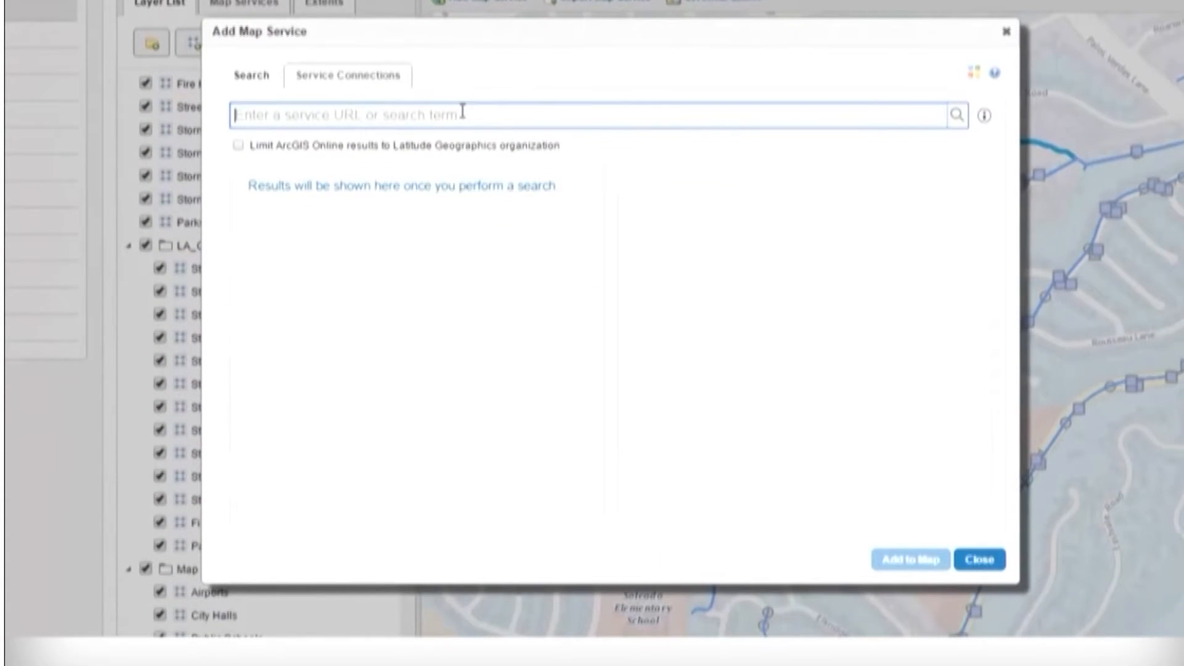
pyautogui.hotkey('ctrl', 'v')
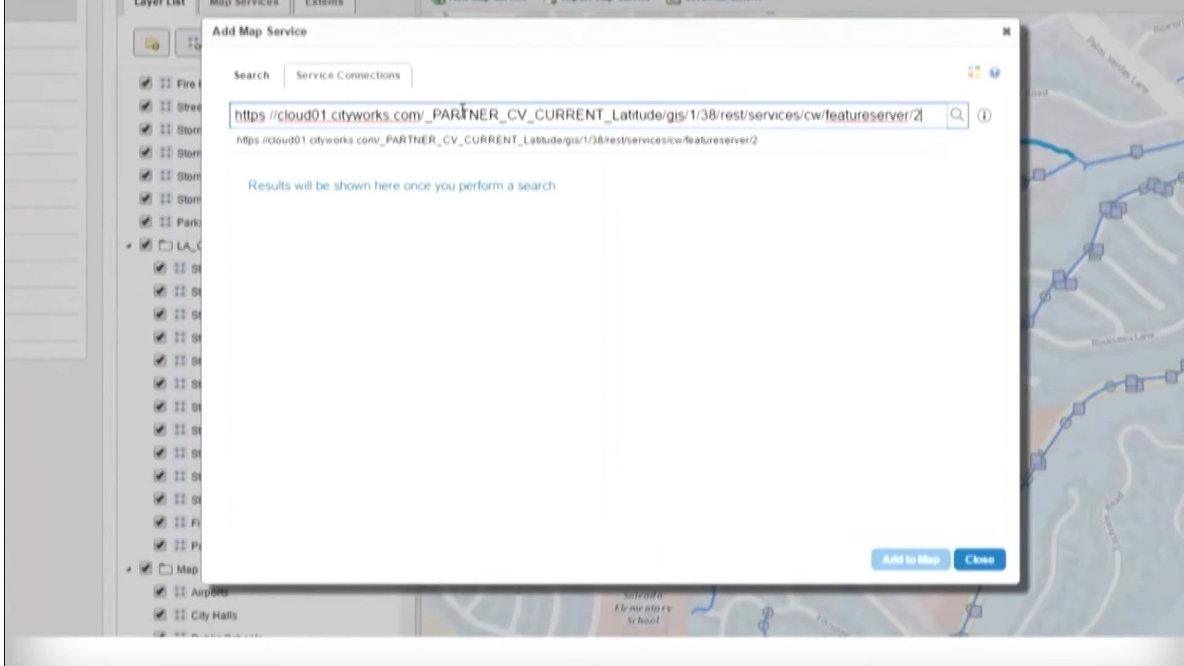
pyautogui.click(958, 118)
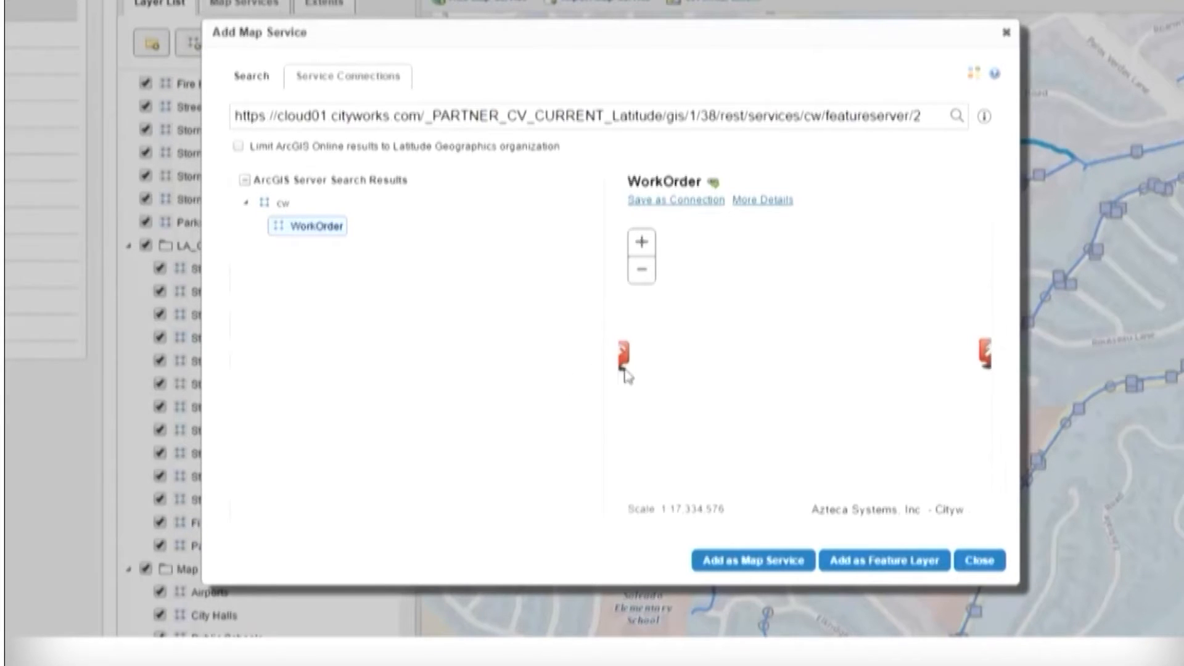
pyautogui.click(809, 578)
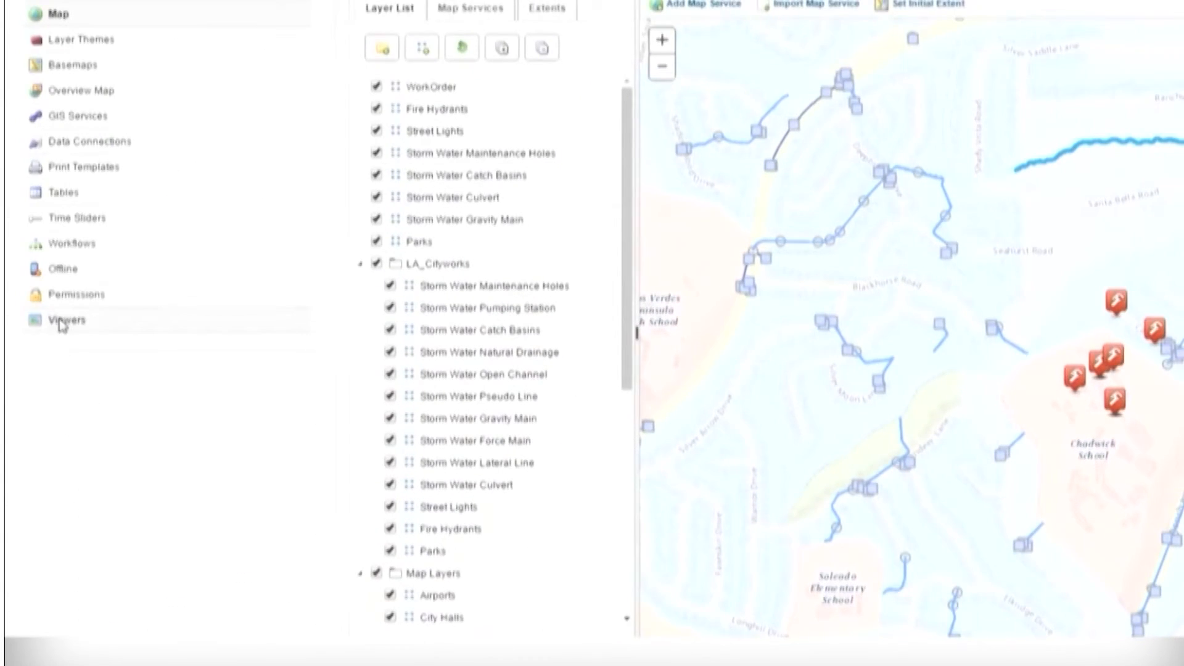
# - Create a viewer for the site named Cityworks Conference 2016 with the Viewer for HTML5 2.7.1 template
pyautogui.click(61, 323)
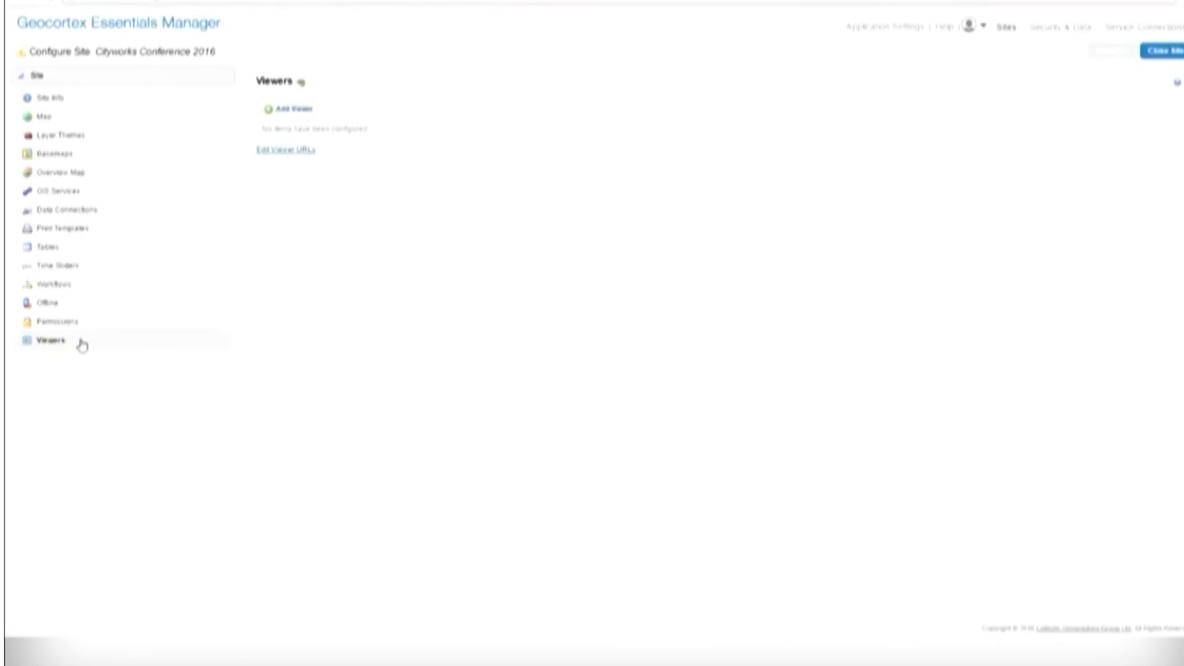
pyautogui.click(301, 111)
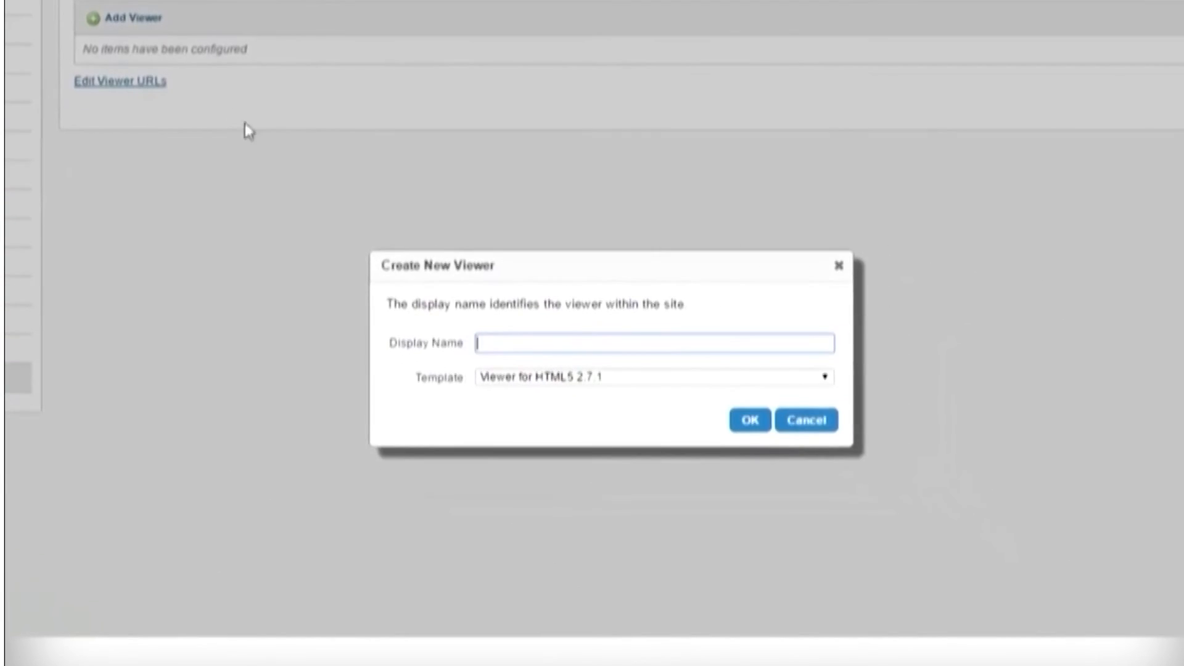
pyautogui.hotkey('ctrl', 'v')
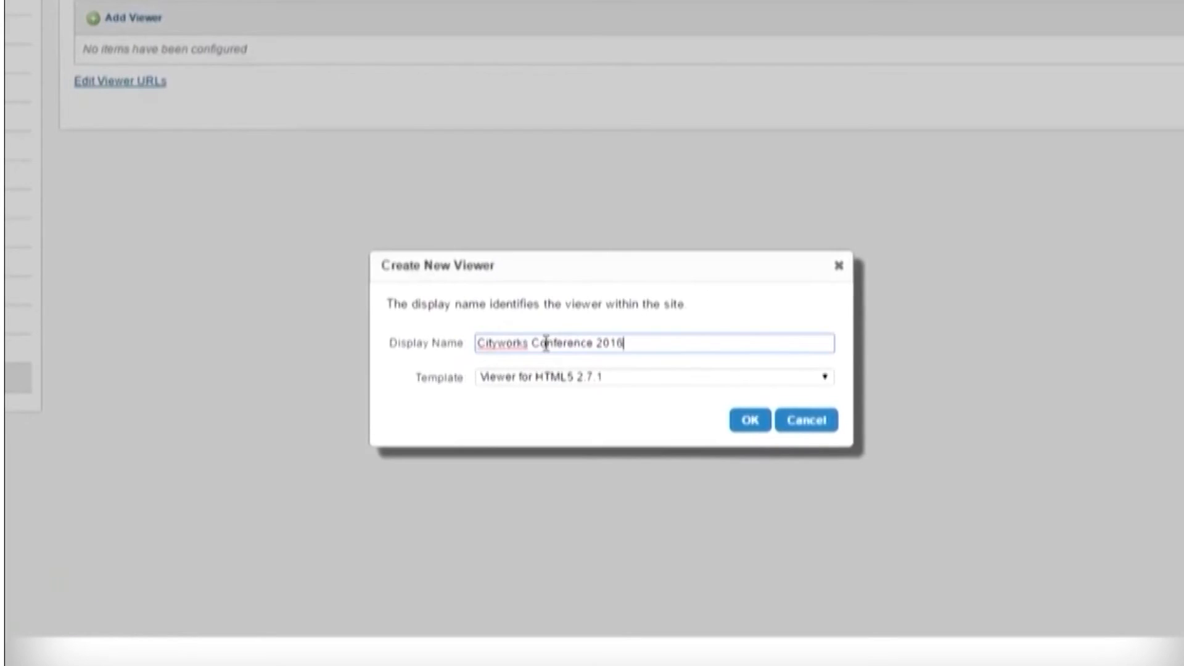
pyautogui.click(751, 421)
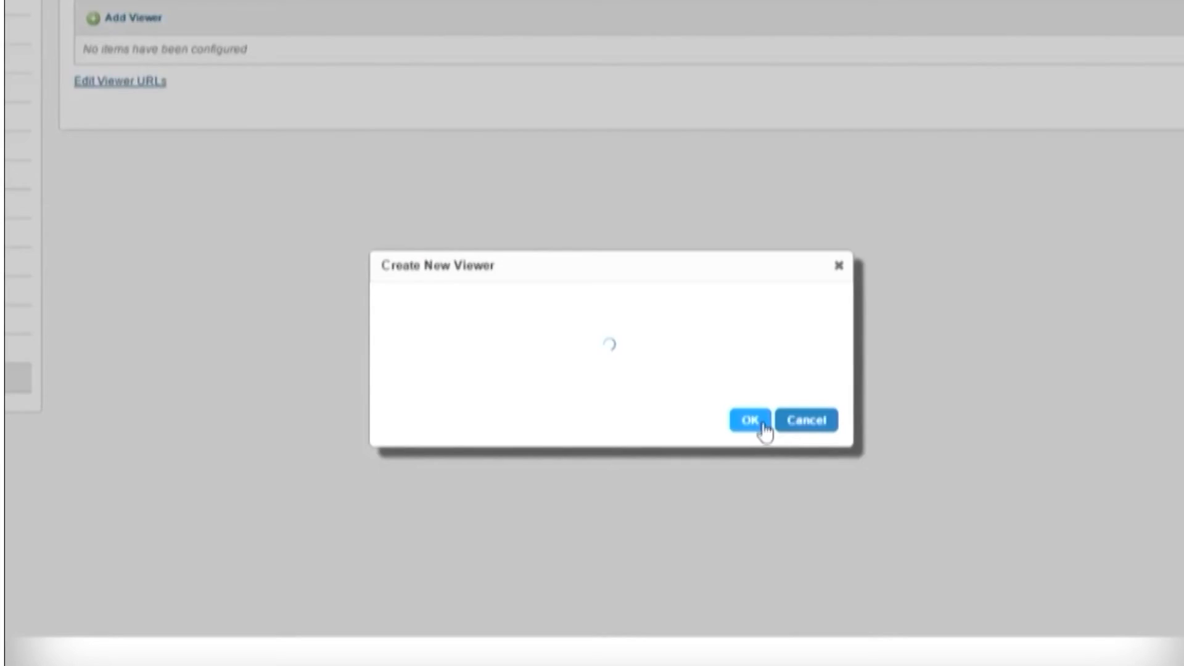